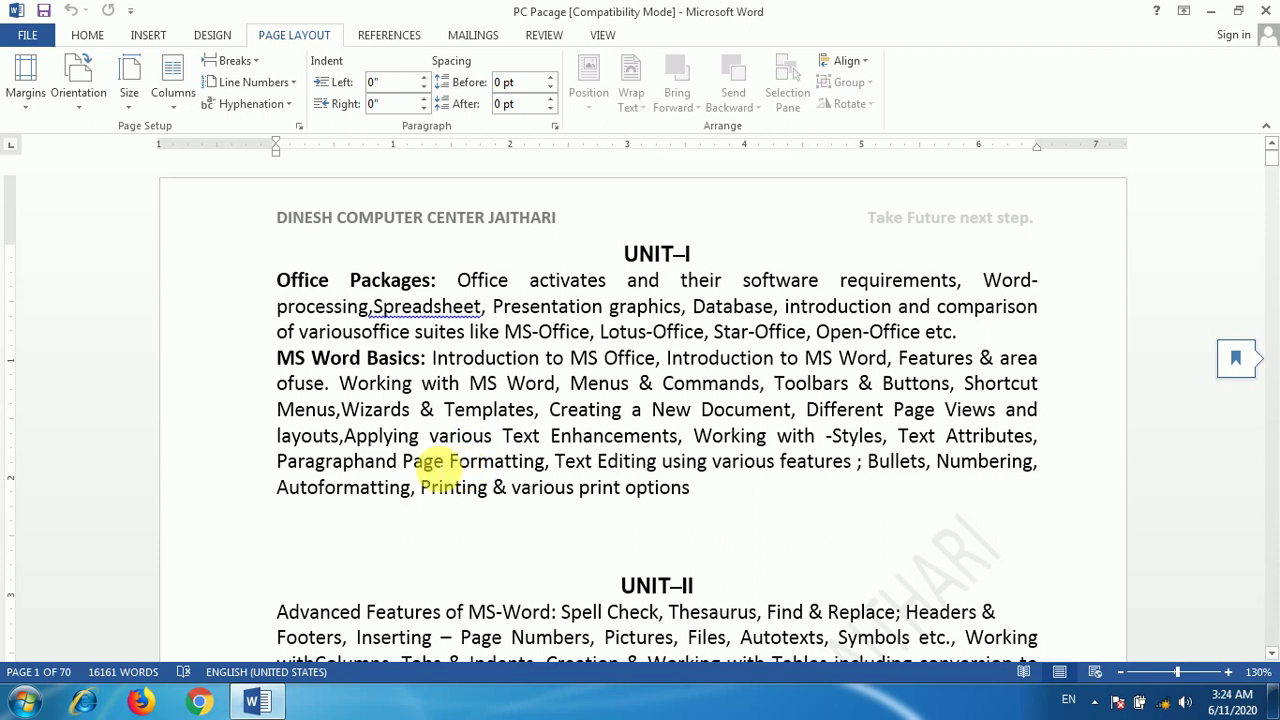
# - Look through the first two pages, from the unit outline and Introduction paragraph to the instructions for opening Ms word
pyautogui.scroll(-10, 426, 470)
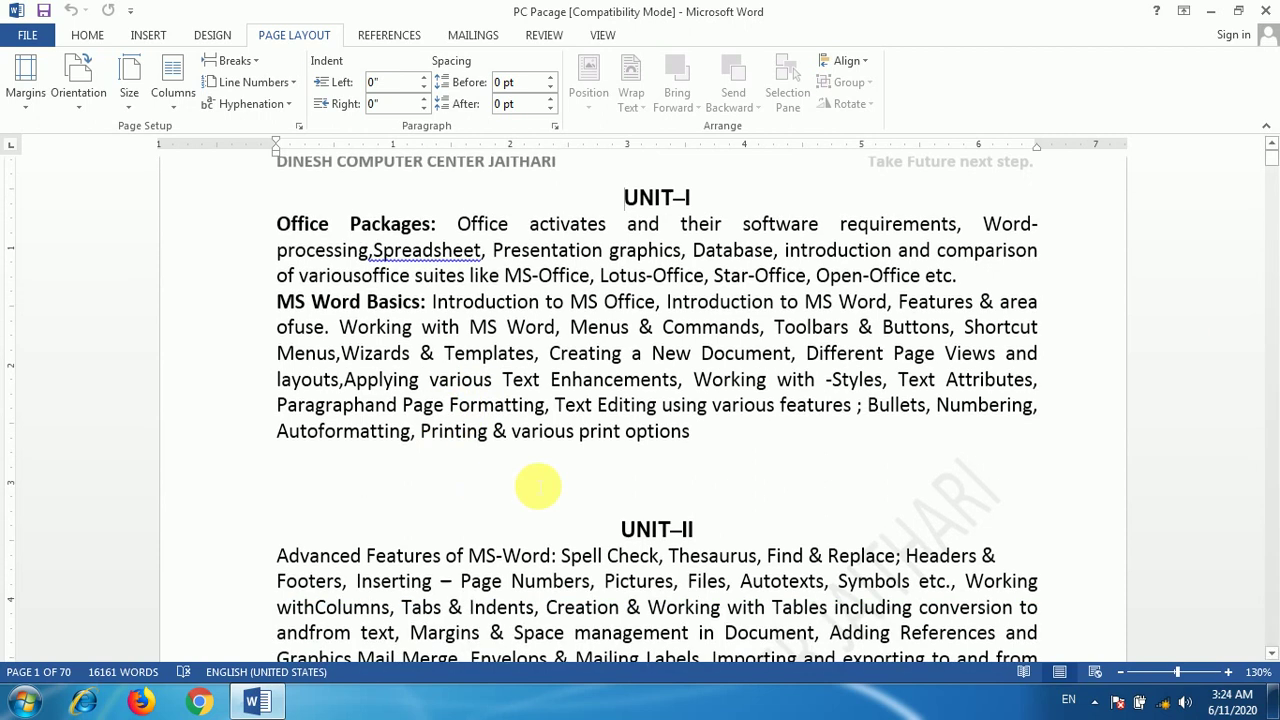
pyautogui.scroll(-10, 539, 484)
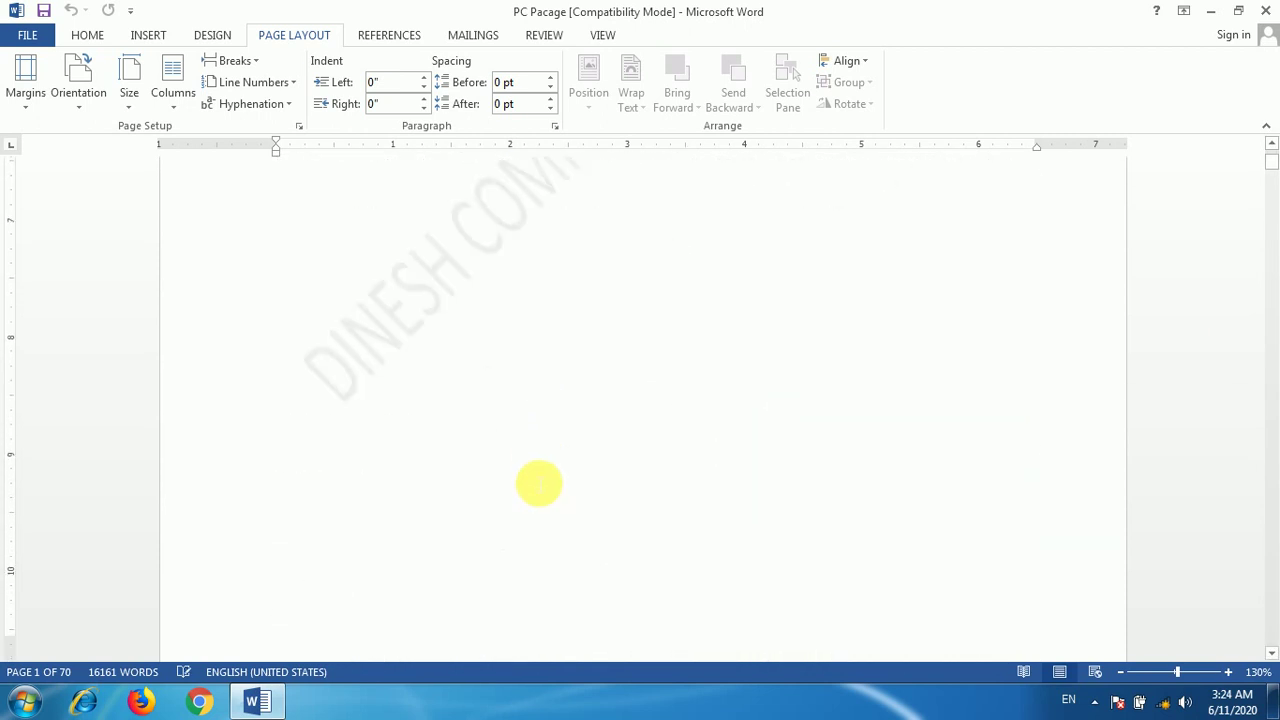
pyautogui.scroll(-10, 539, 484)
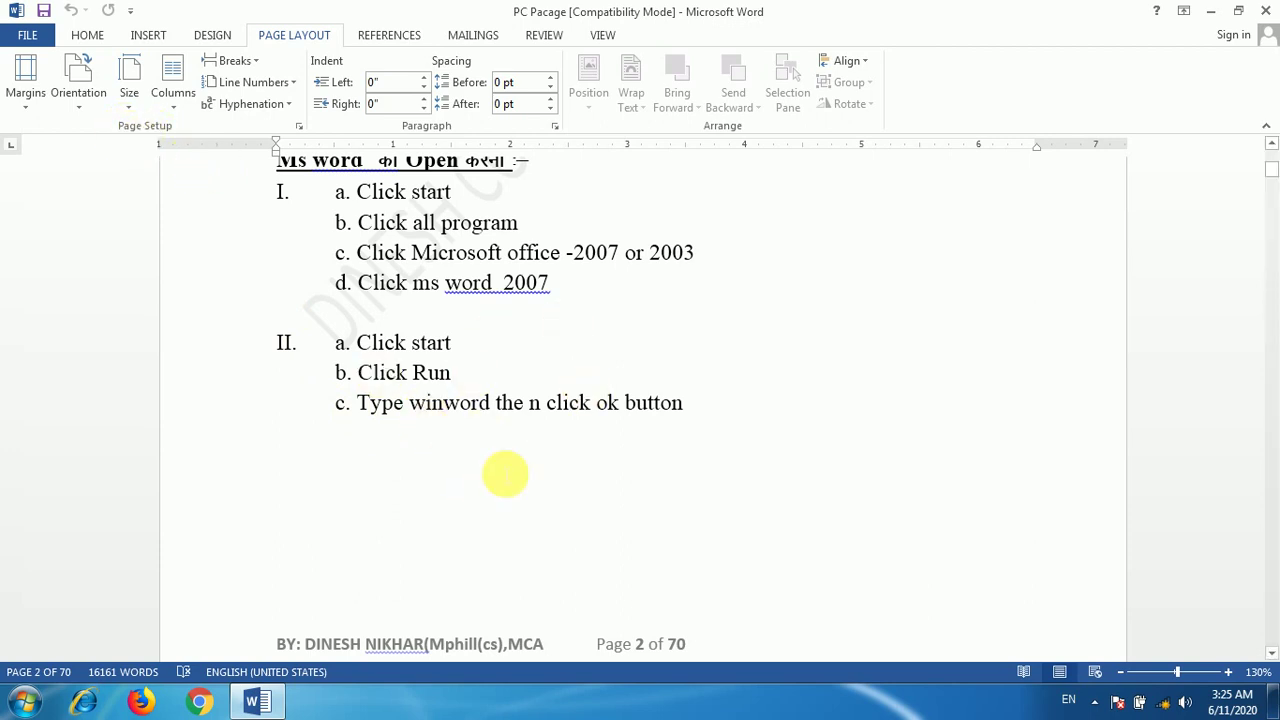
pyautogui.scroll(3, 455, 548)
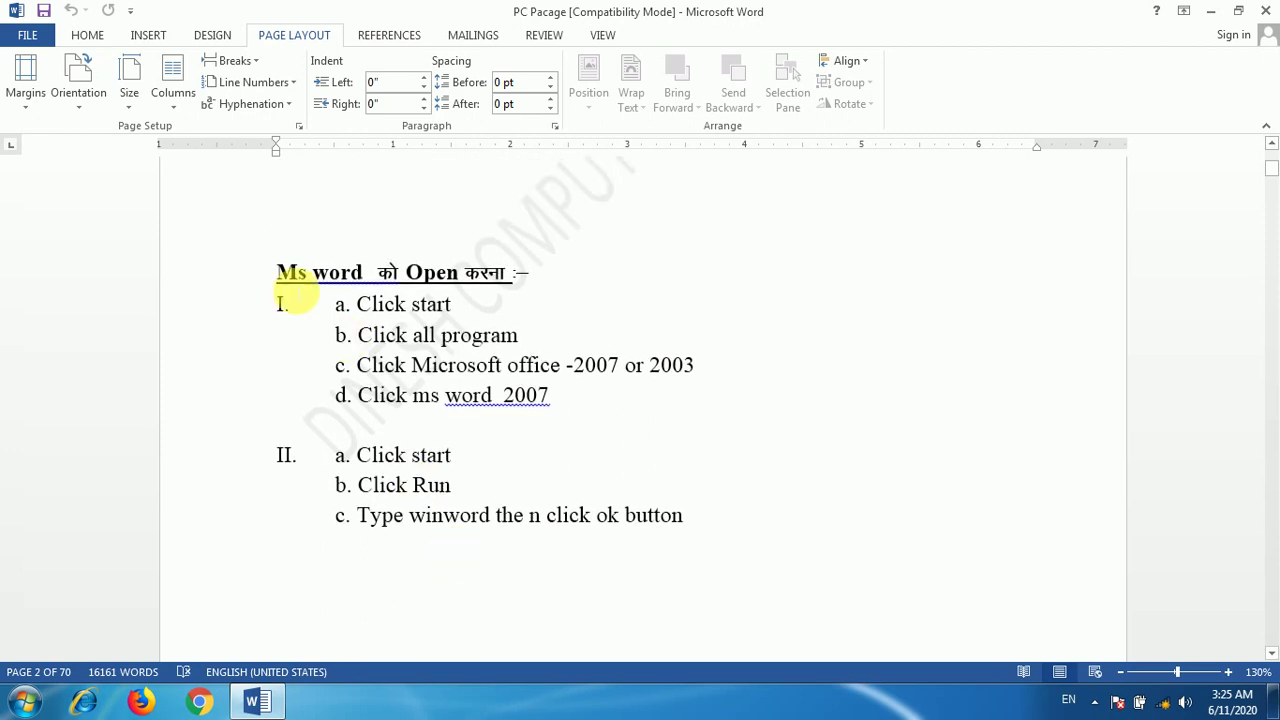
pyautogui.click(210, 42)
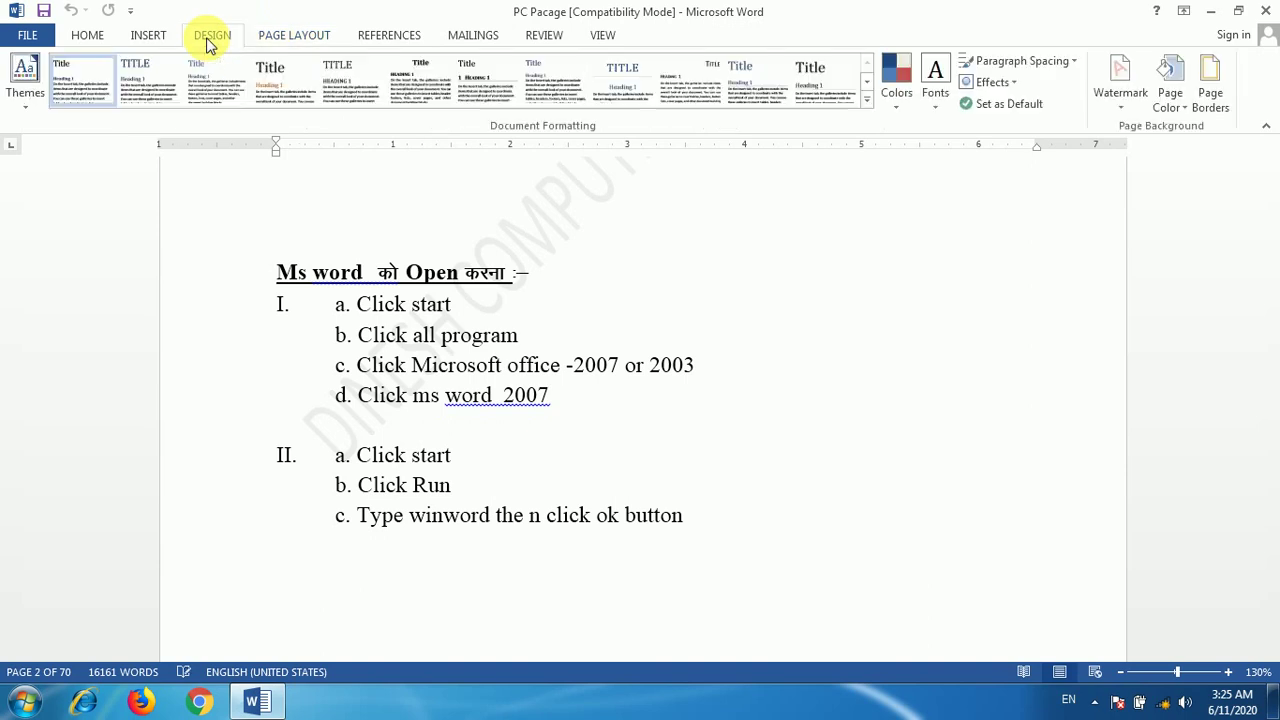
pyautogui.click(280, 40)
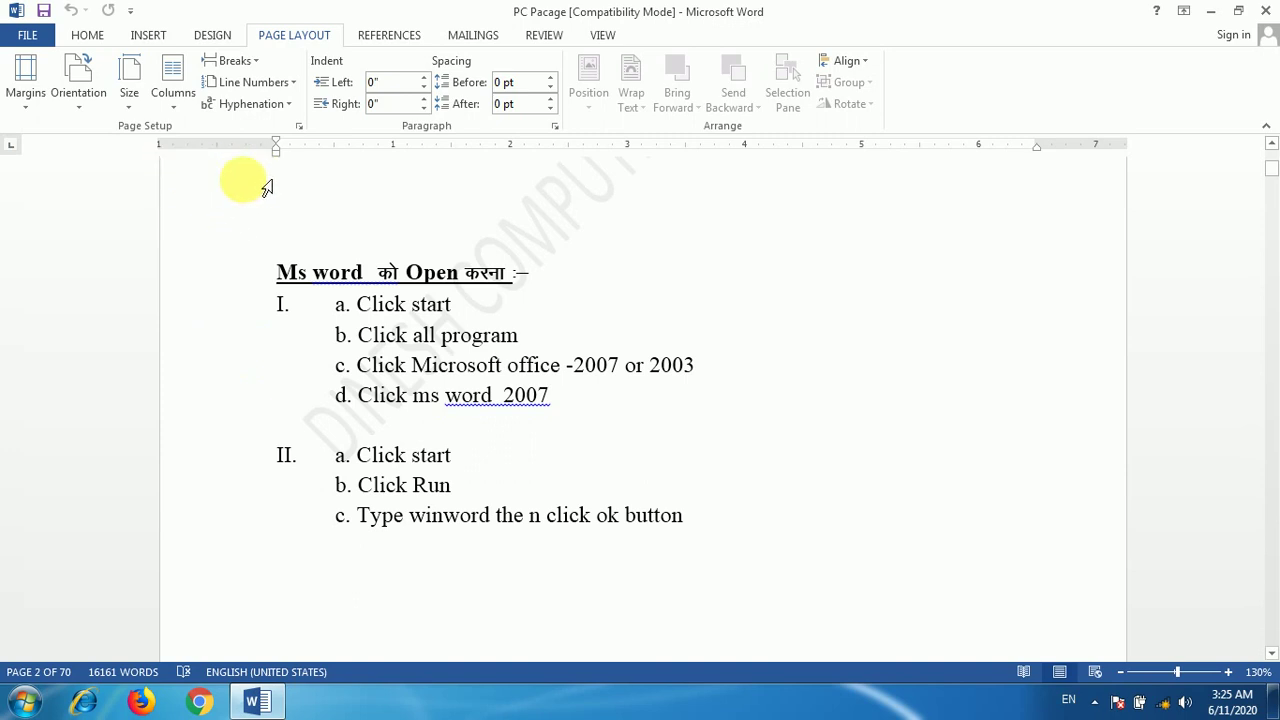
pyautogui.scroll(3, 248, 240)
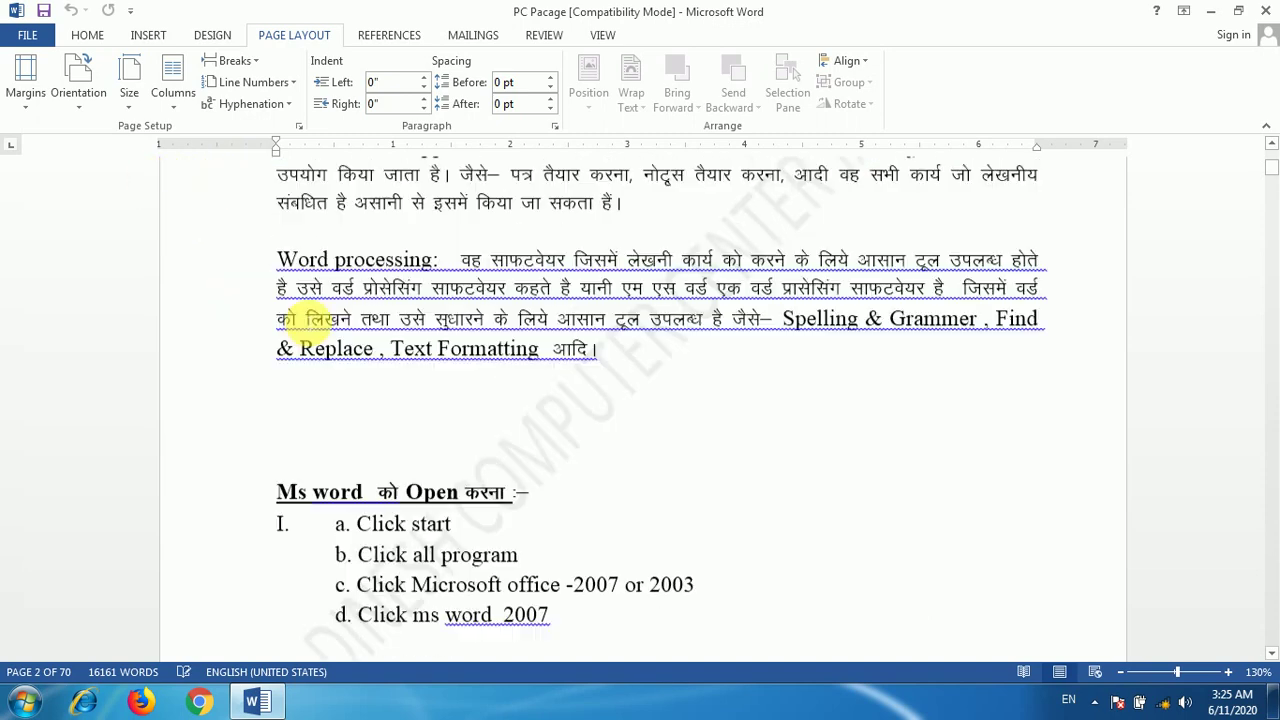
pyautogui.scroll(6, 440, 400)
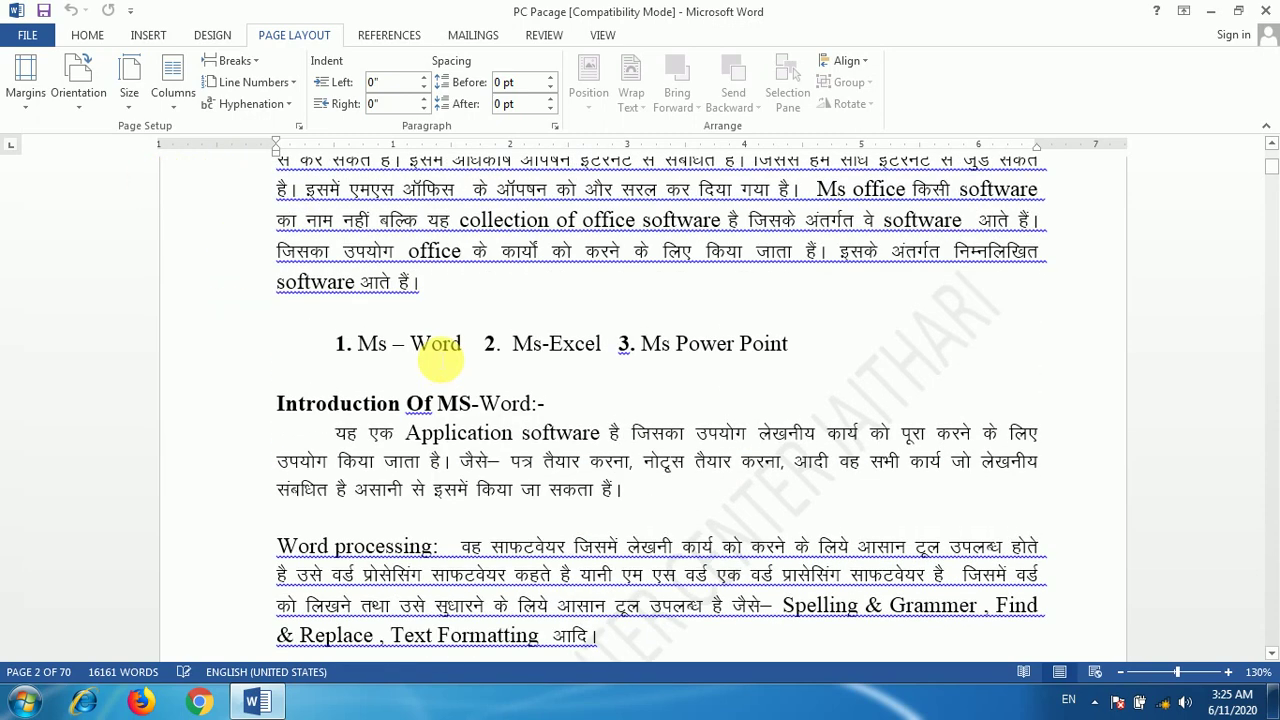
pyautogui.scroll(2, 440, 418)
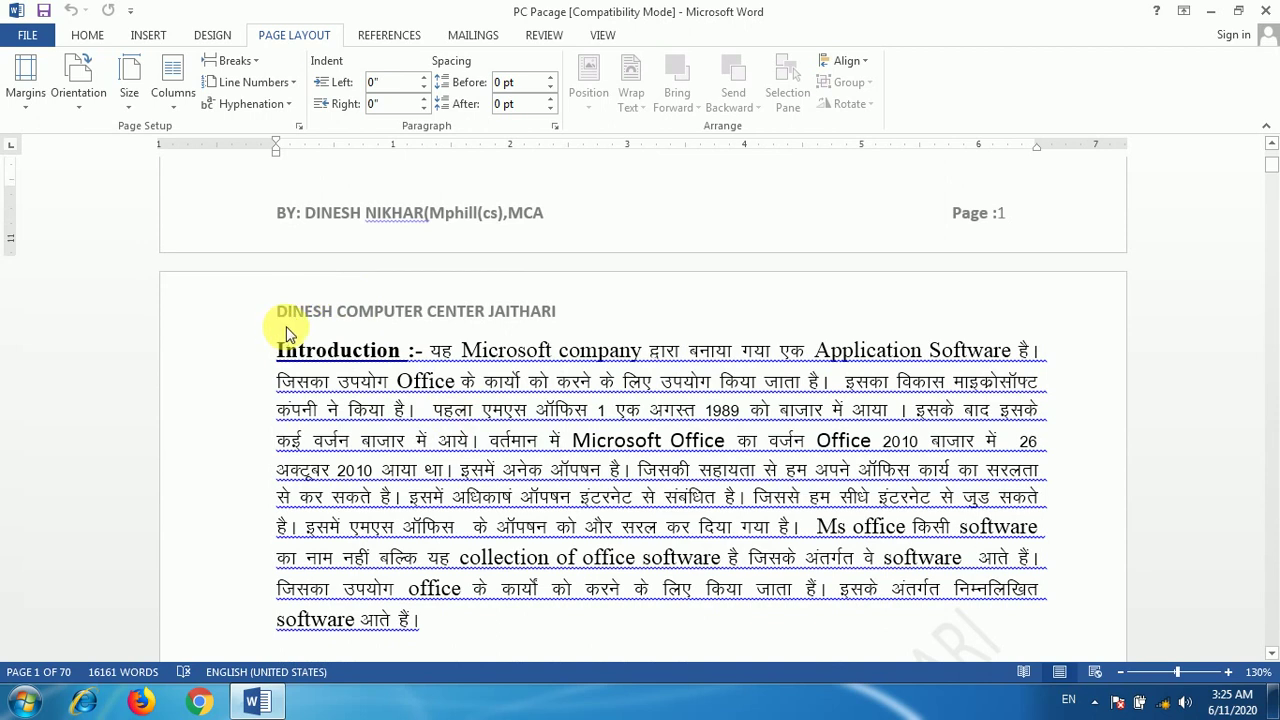
pyautogui.click(280, 350)
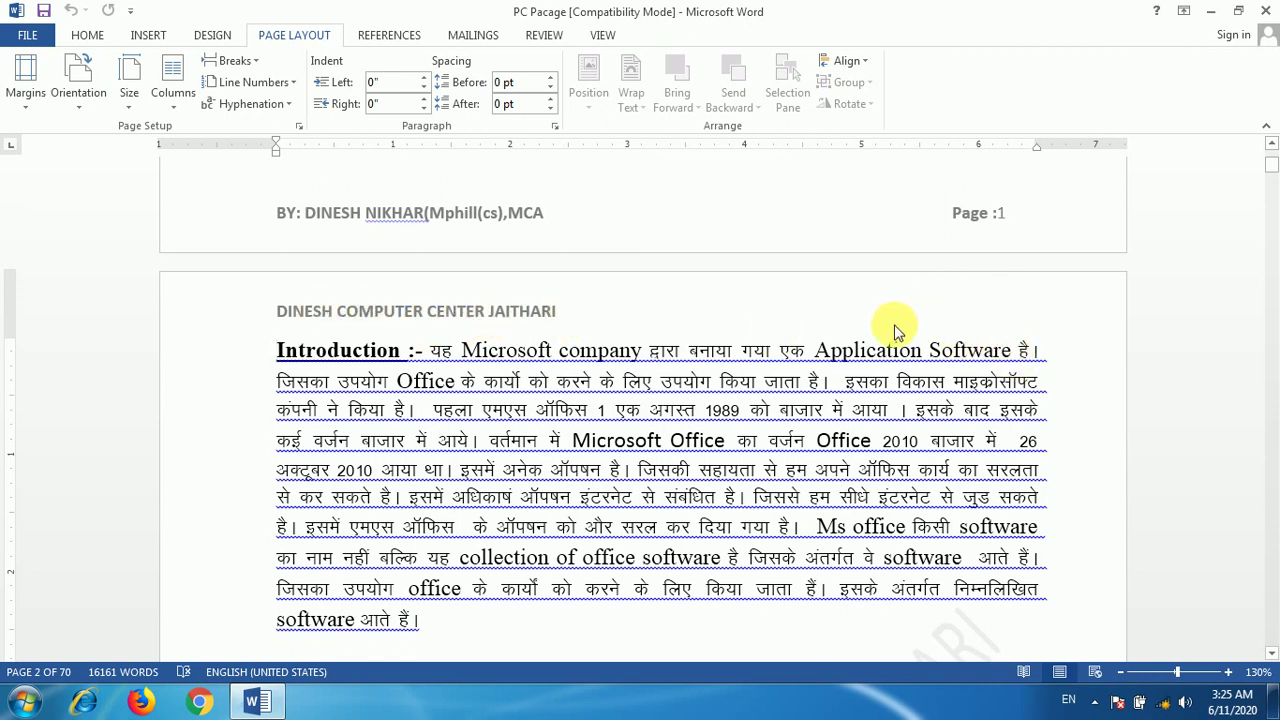
pyautogui.scroll(-1, 905, 311)
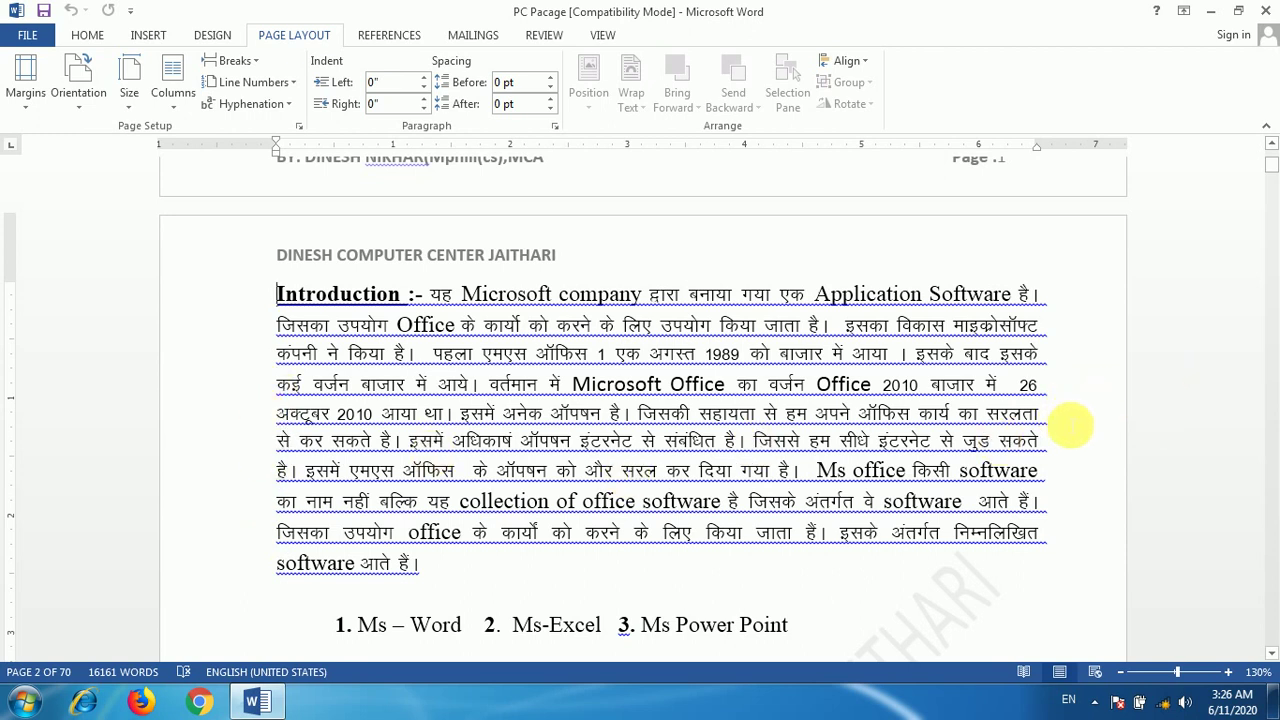
pyautogui.scroll(-8, 795, 371)
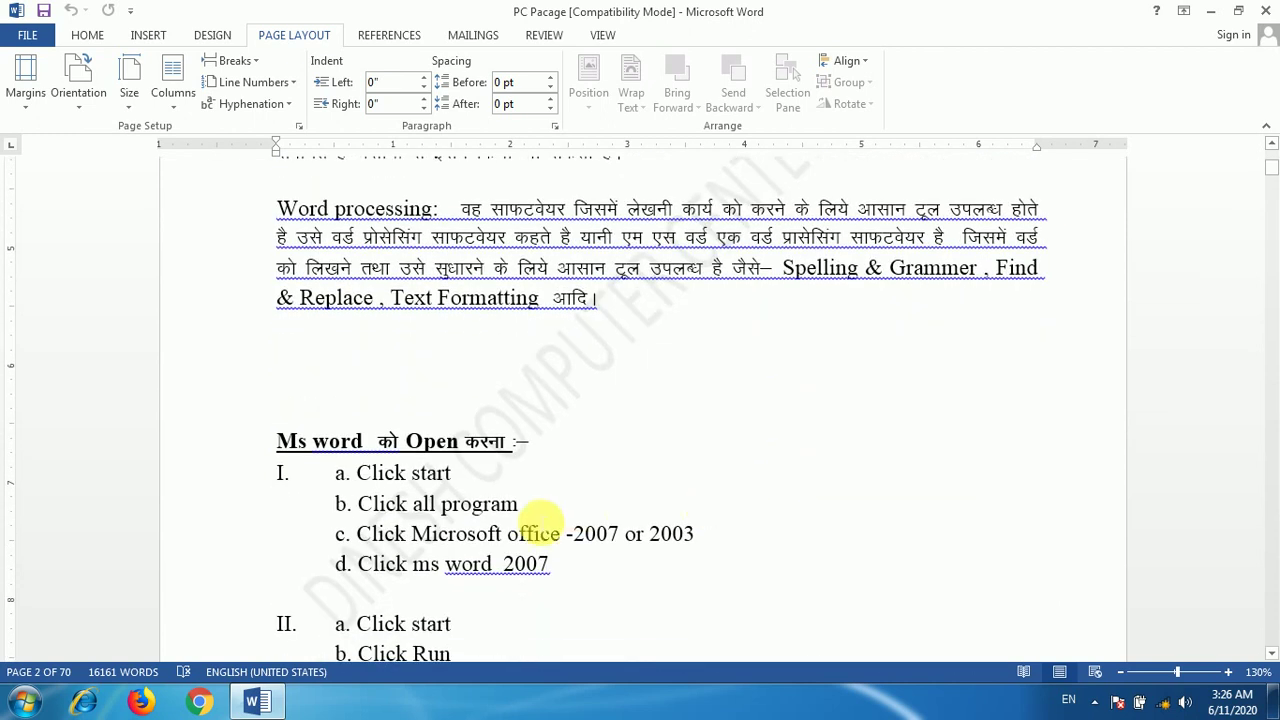
pyautogui.scroll(-5, 540, 522)
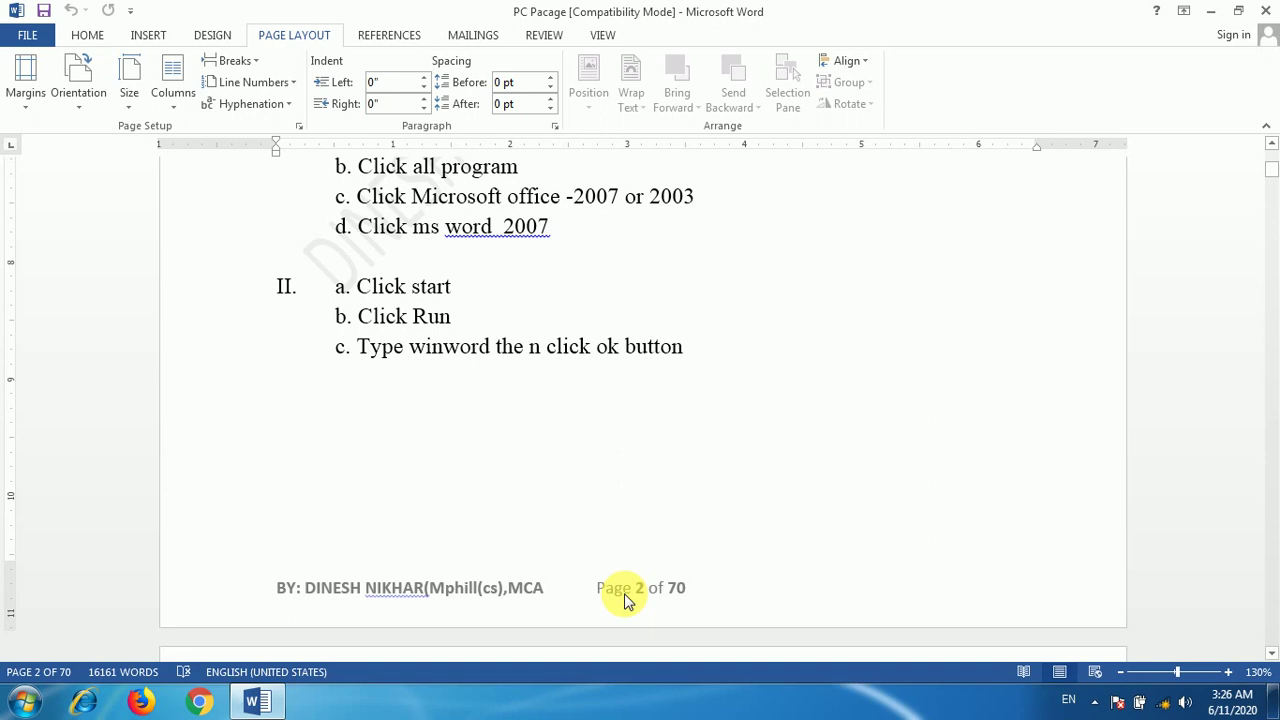
# - Apply the Narrow margin preset, with 0.5" on every side, to the document
pyautogui.click(521, 563)
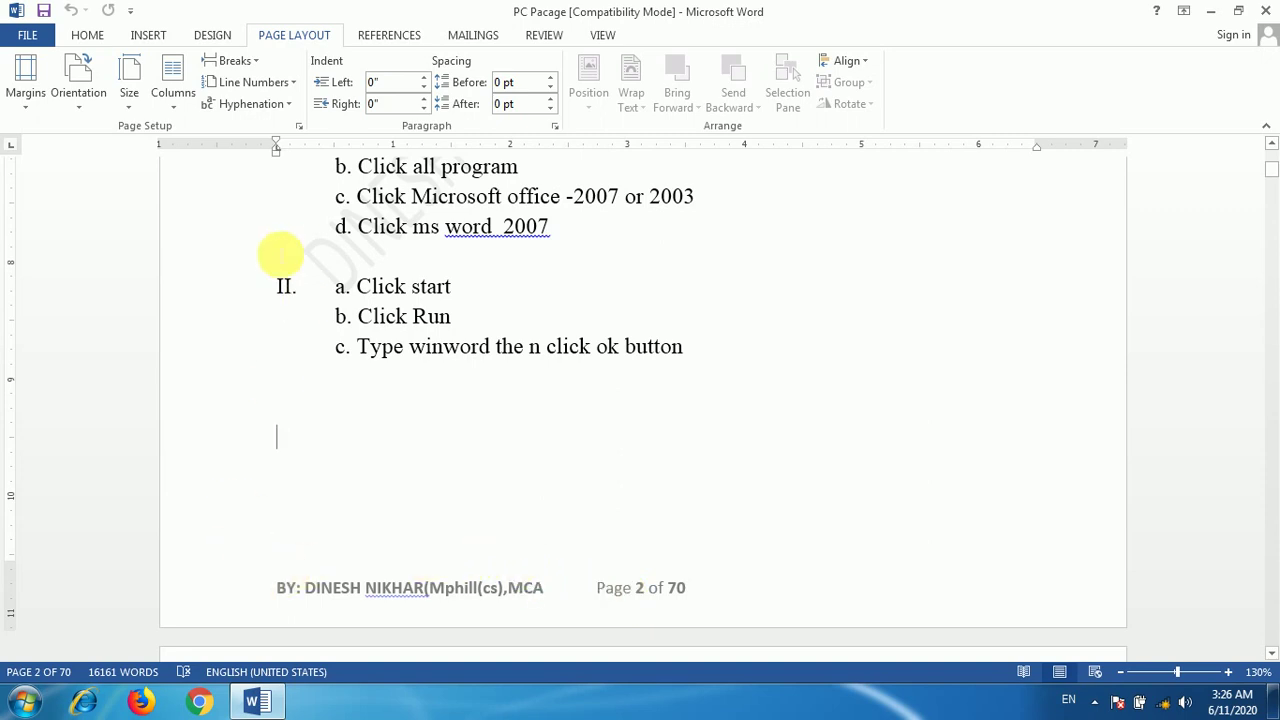
pyautogui.click(25, 112)
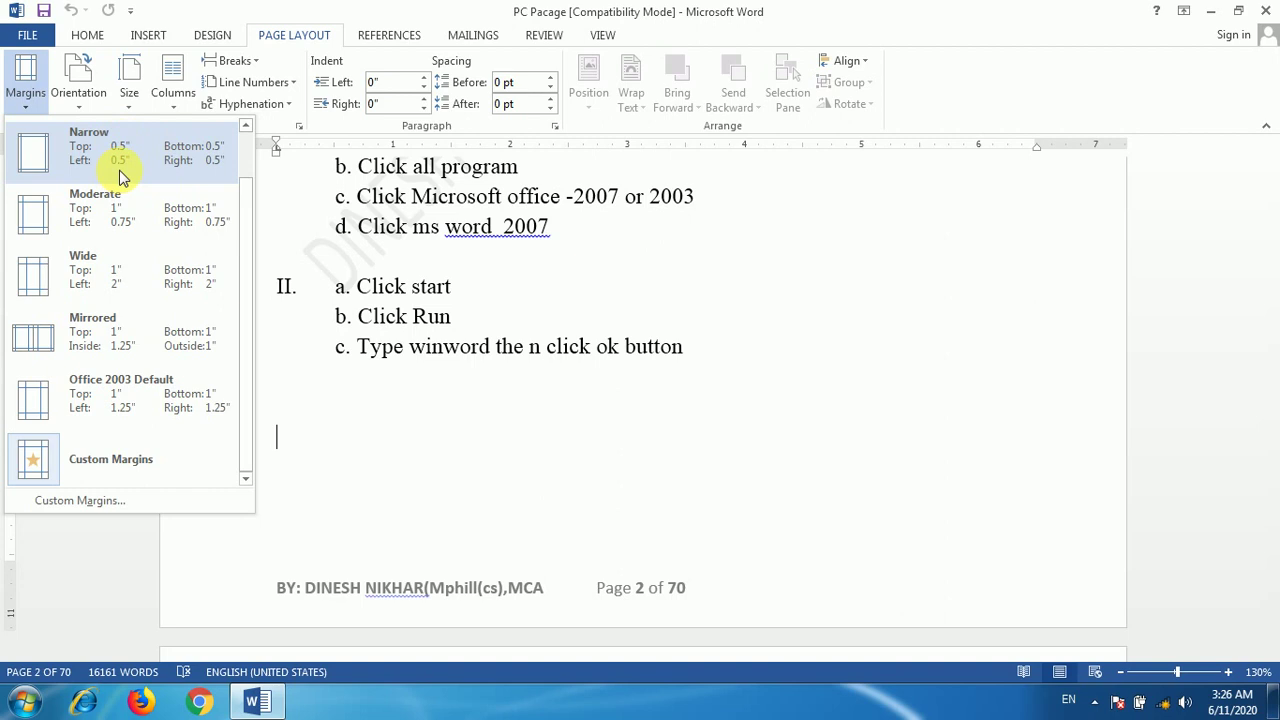
pyautogui.click(290, 220)
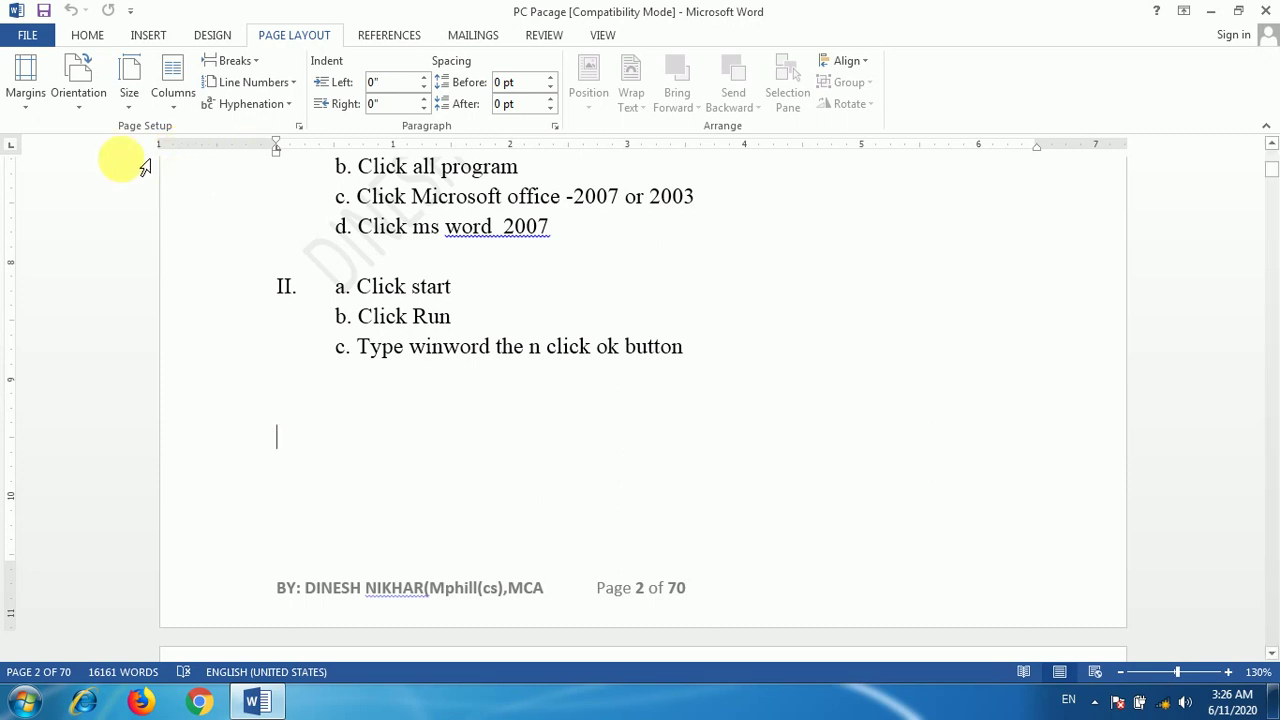
pyautogui.click(24, 110)
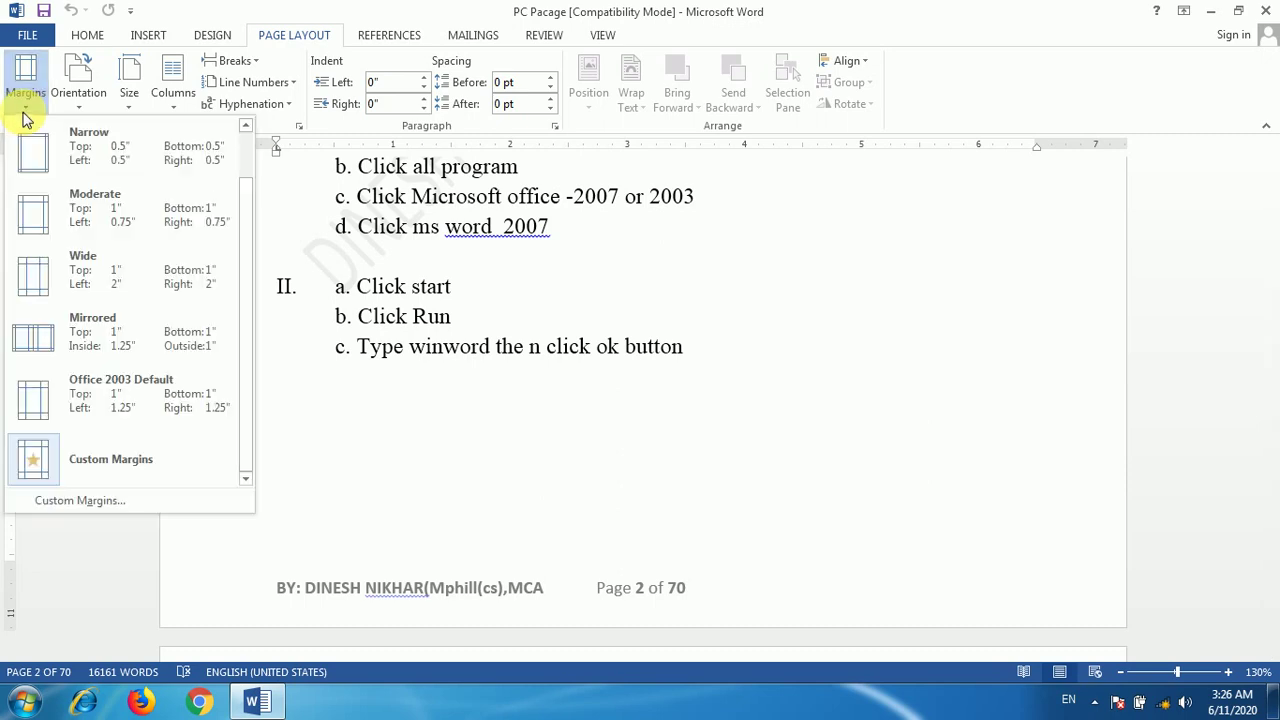
pyautogui.click(115, 168)
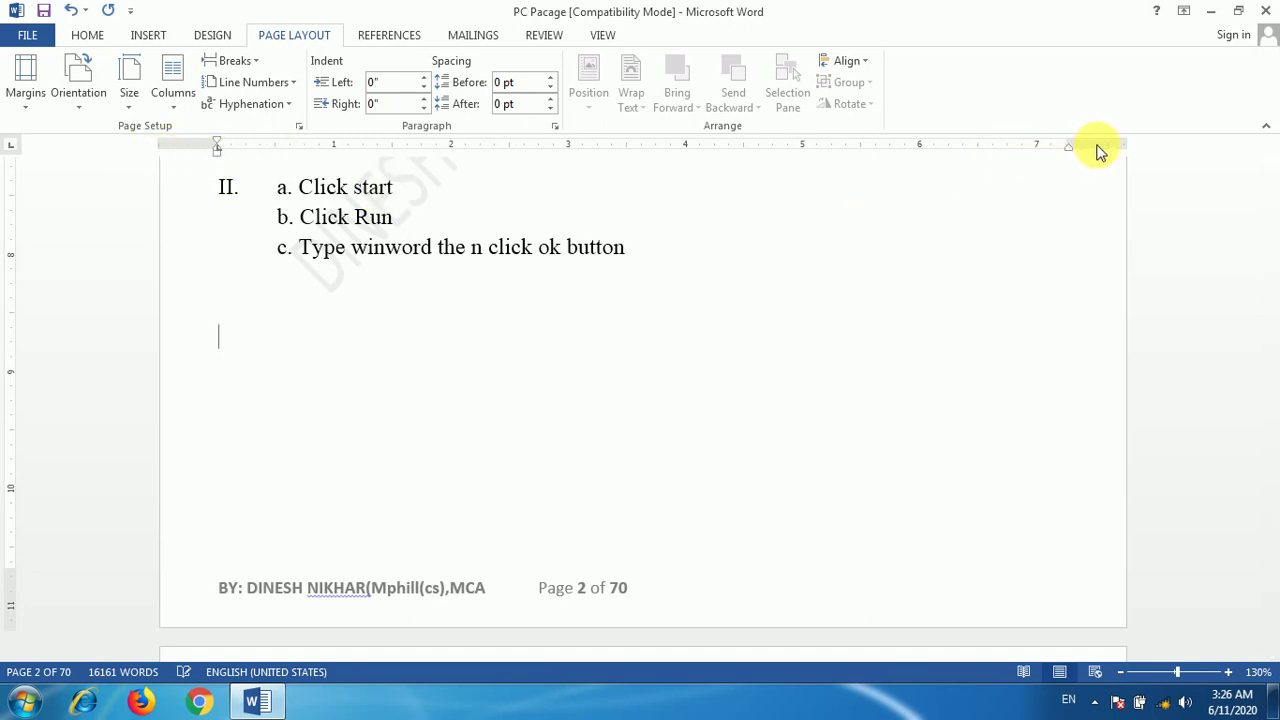
# - Examine the text layout on pages 1 and 2 and the available margin presets
pyautogui.scroll(1, 301, 291)
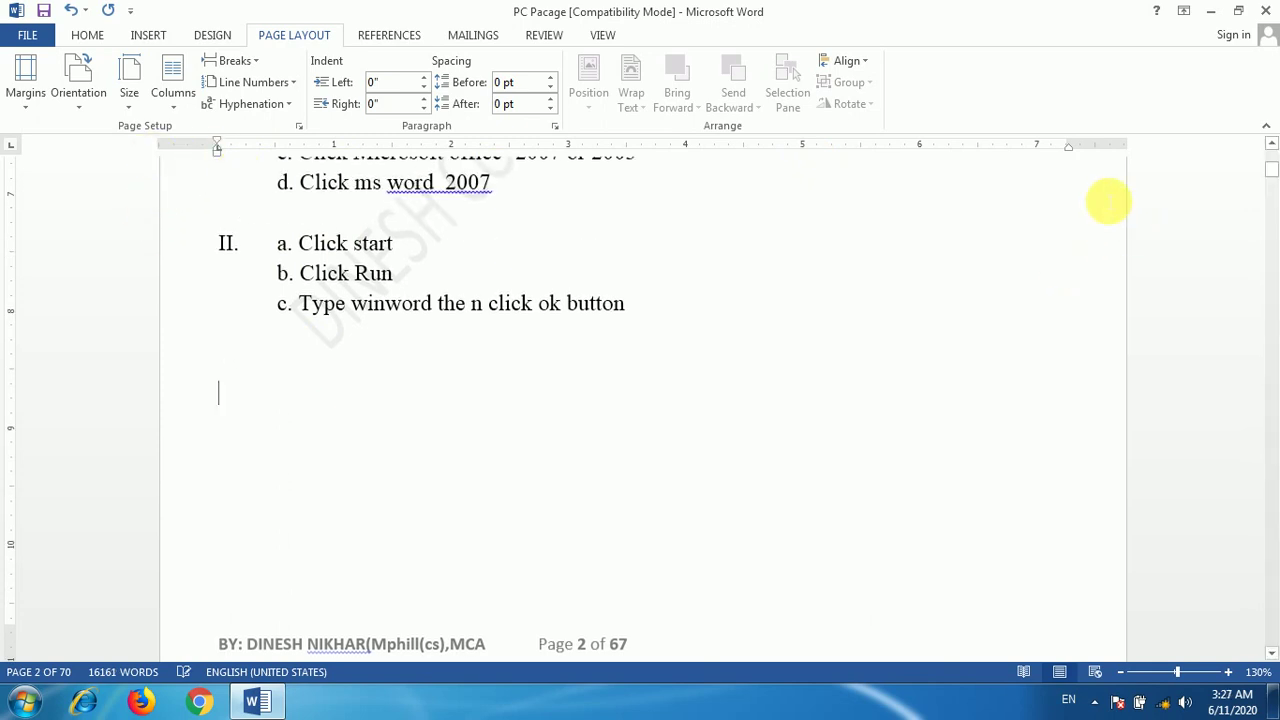
pyautogui.scroll(-2, 600, 558)
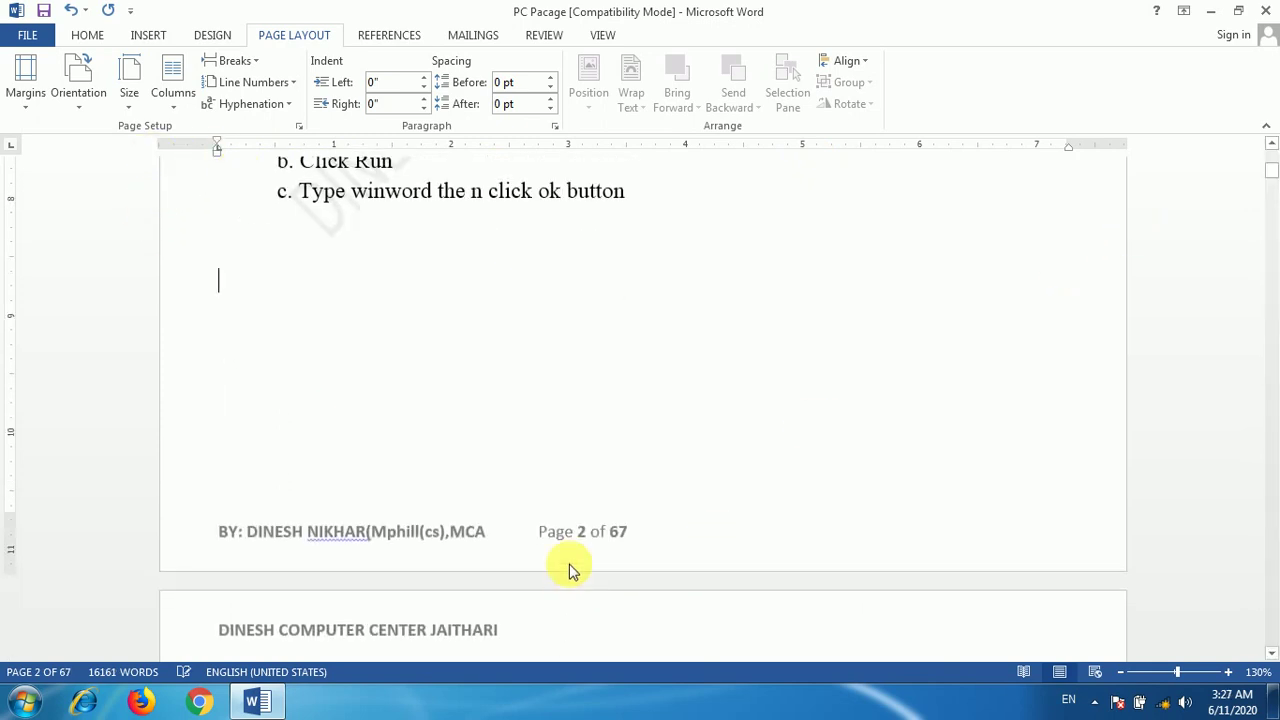
pyautogui.scroll(6, 583, 546)
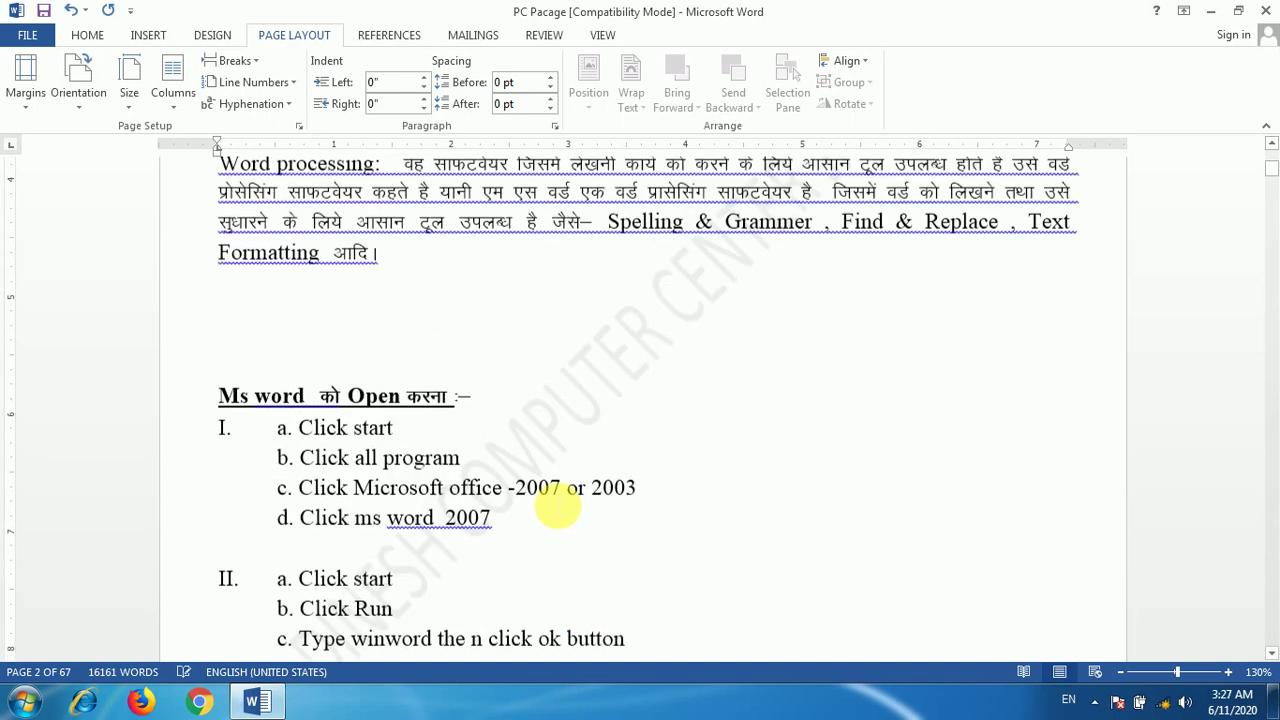
pyautogui.scroll(4, 398, 342)
pyautogui.scroll(8, 398, 342)
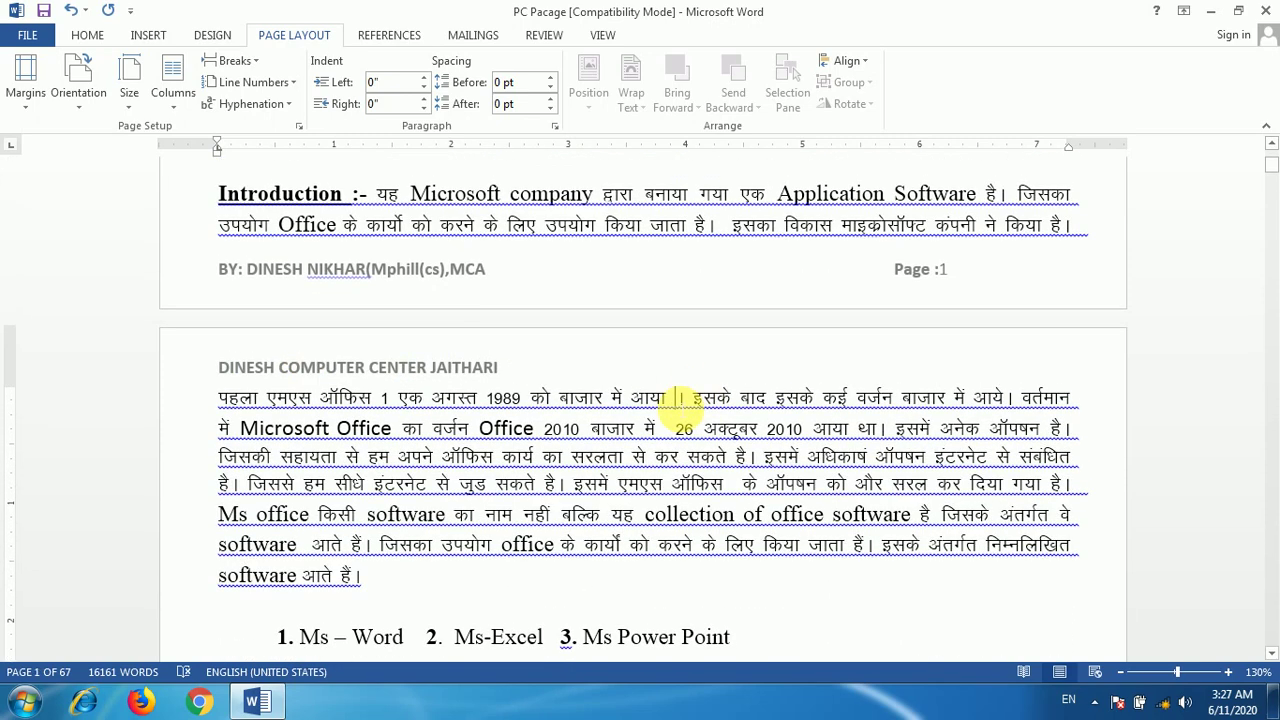
pyautogui.click(25, 82)
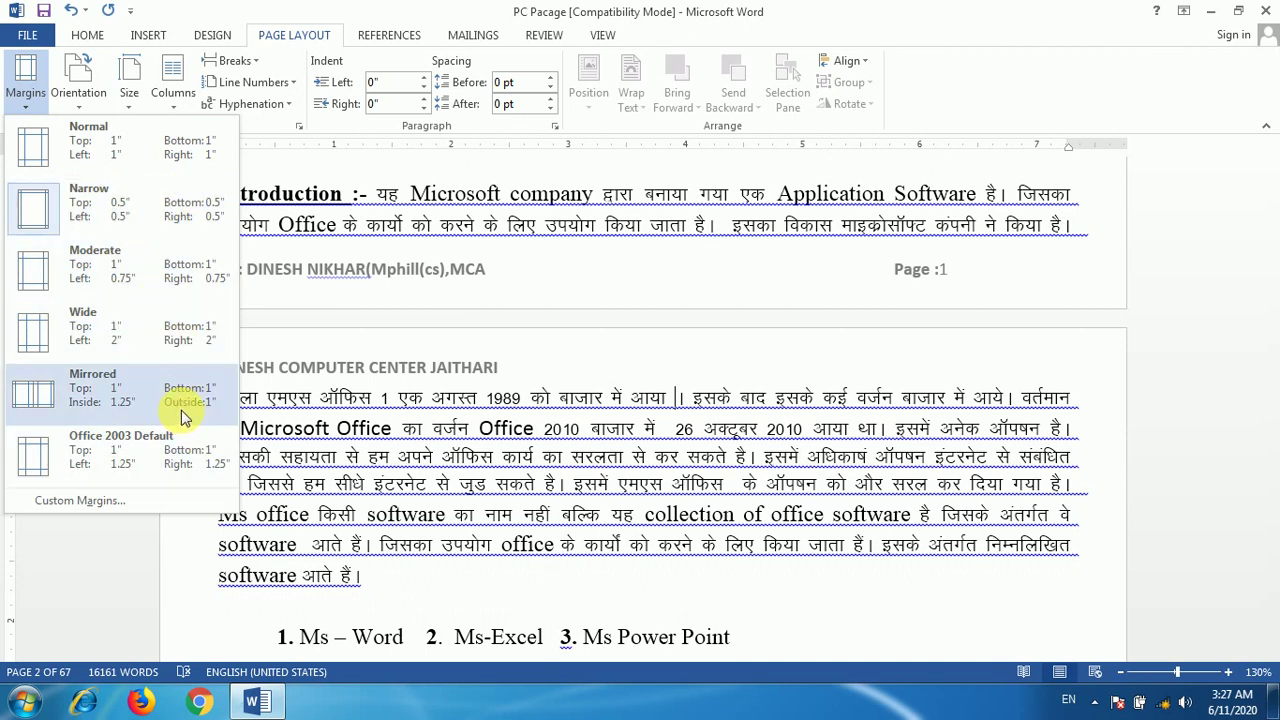
pyautogui.click(490, 290)
# - Adjust the page margins on the horizontal ruler to about 0.6" on the left and slightly wider than 0.5" on the right
pyautogui.scroll(2, 443, 471)
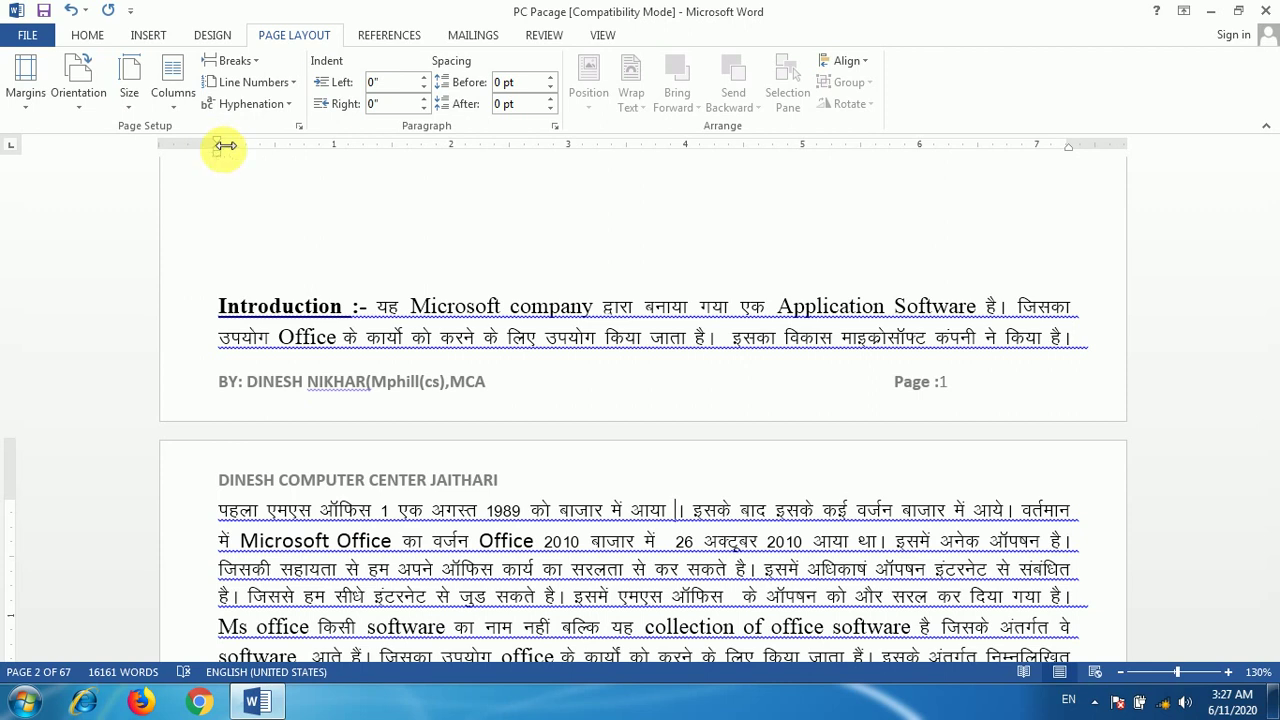
pyautogui.moveTo(228, 145); pyautogui.dragTo(324, 143)
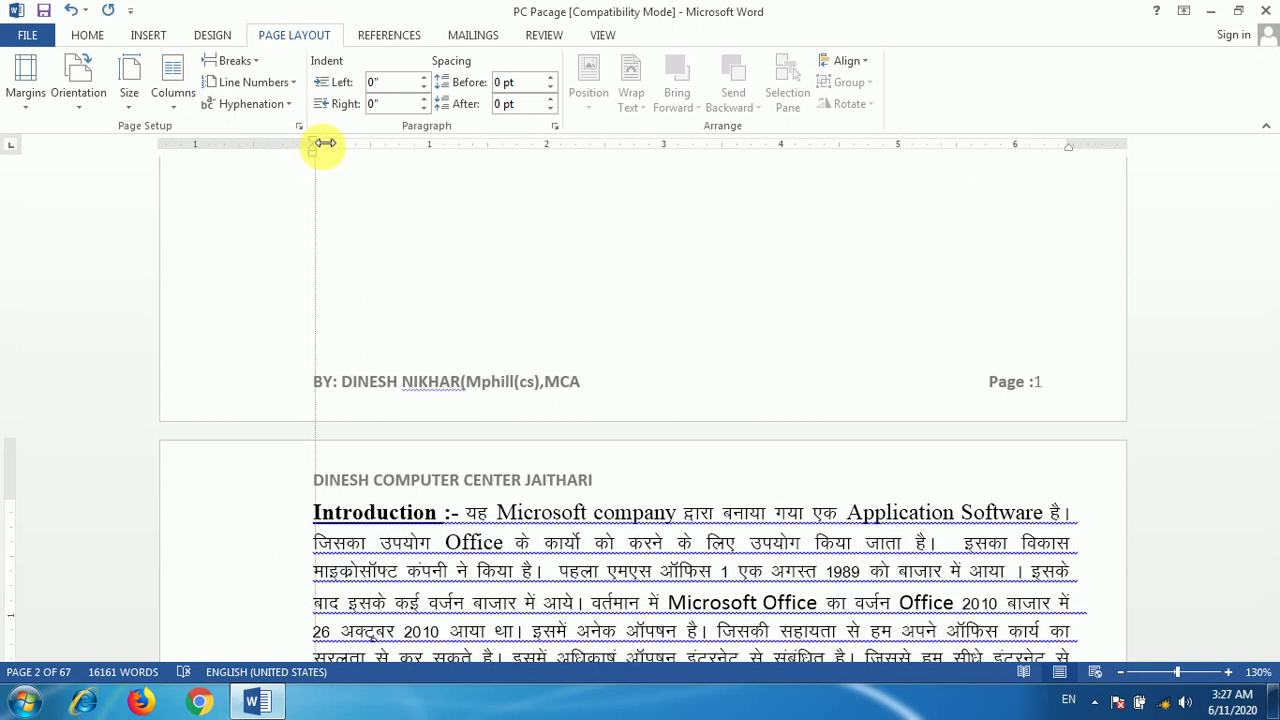
pyautogui.moveTo(325, 143); pyautogui.dragTo(332, 143)
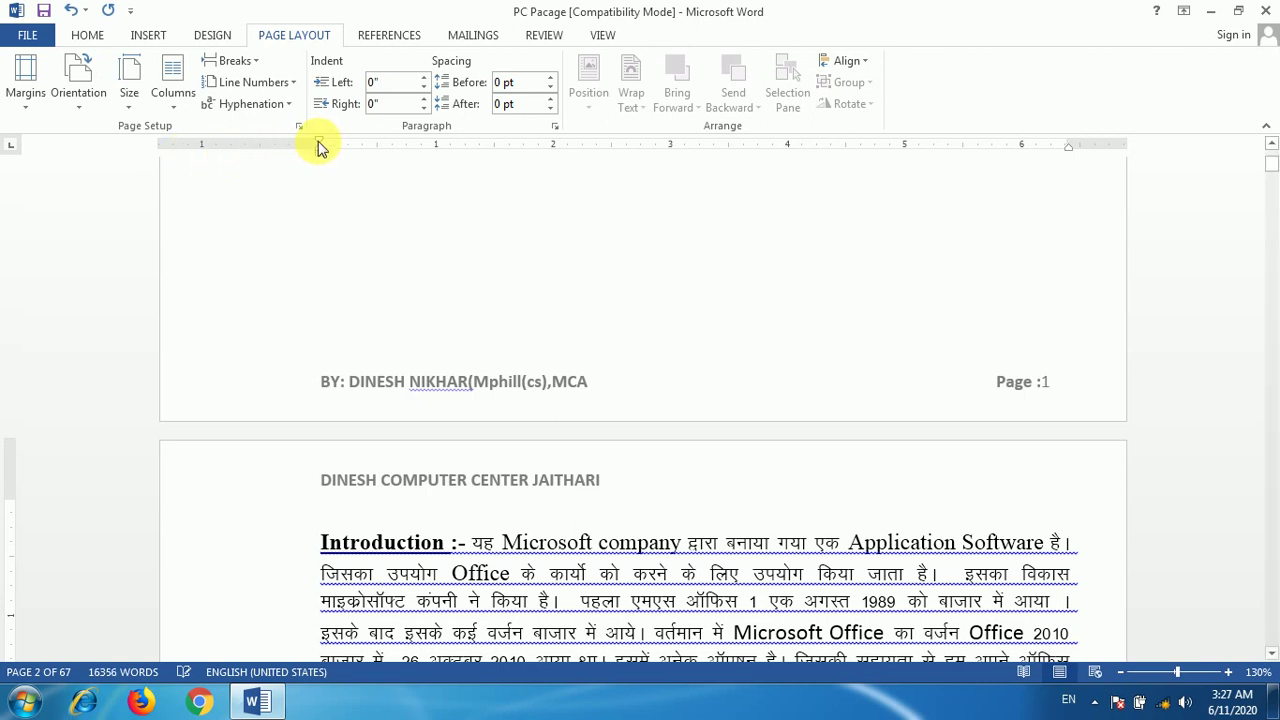
pyautogui.moveTo(325, 146); pyautogui.dragTo(232, 156)
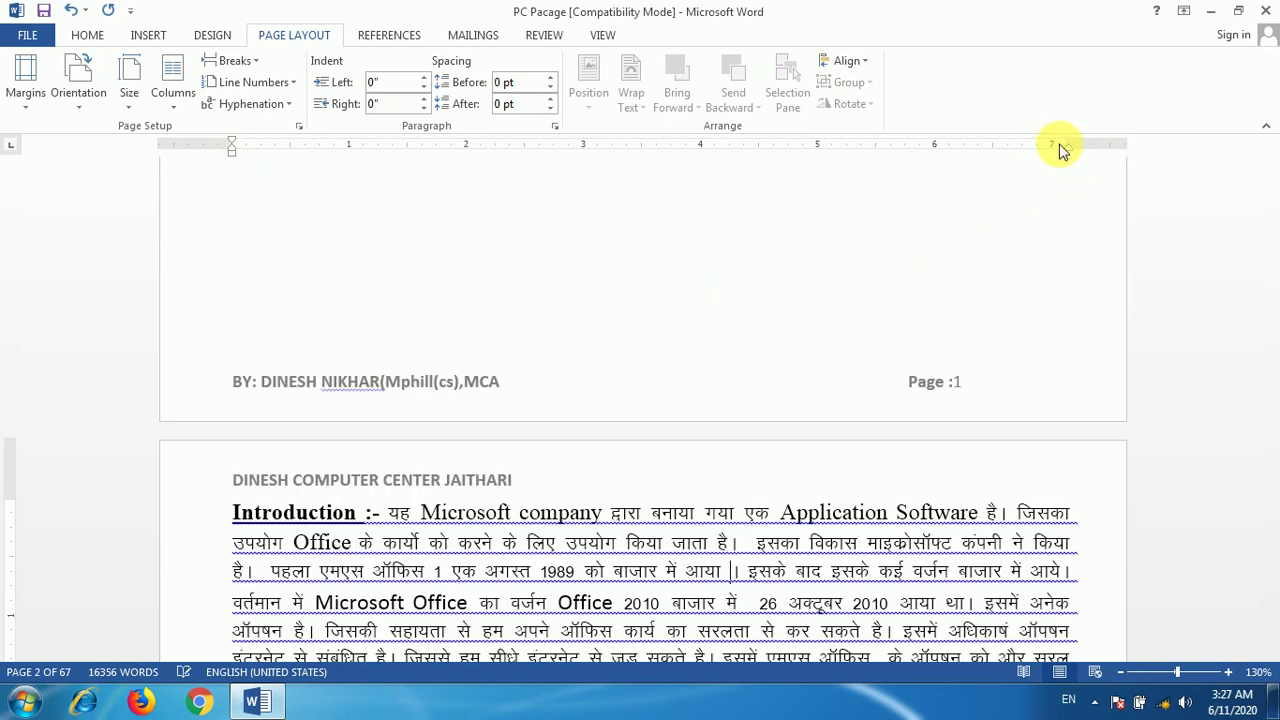
pyautogui.moveTo(1076, 147)
pyautogui.mouseDown()
pyautogui.moveTo(1034, 146)
pyautogui.moveTo(1077, 148)
pyautogui.mouseUp()
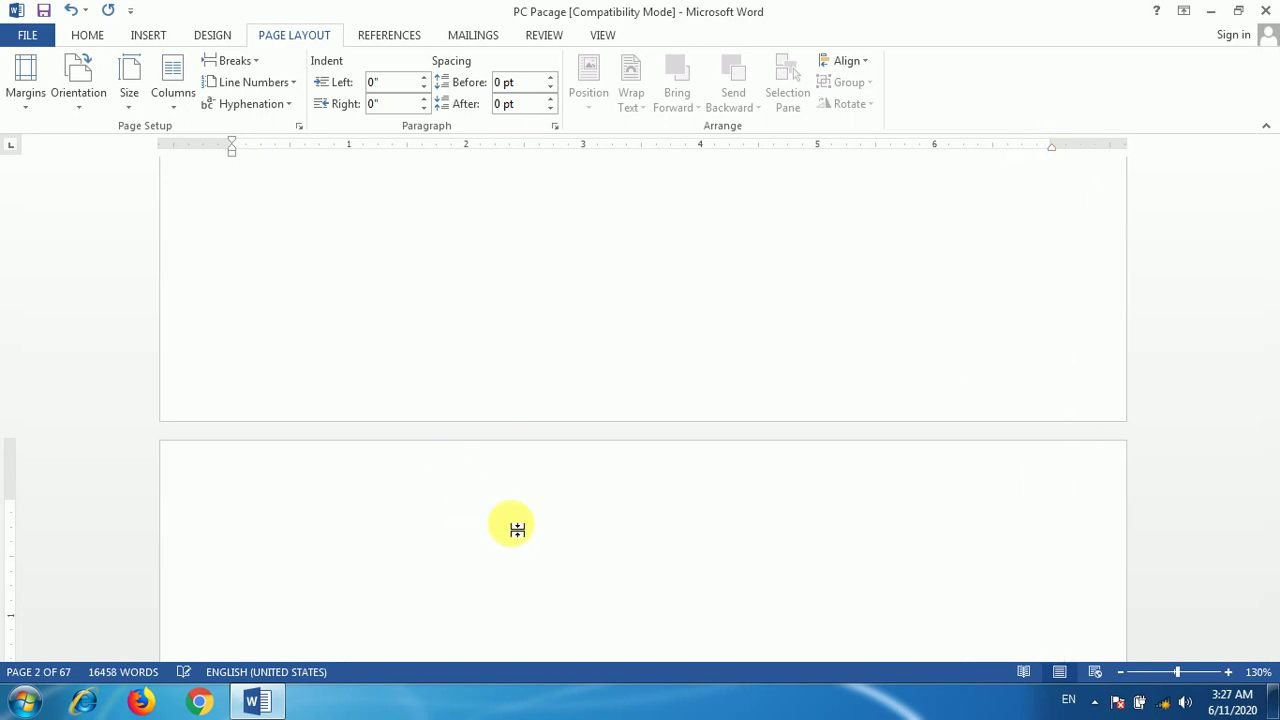
pyautogui.click(305, 542)
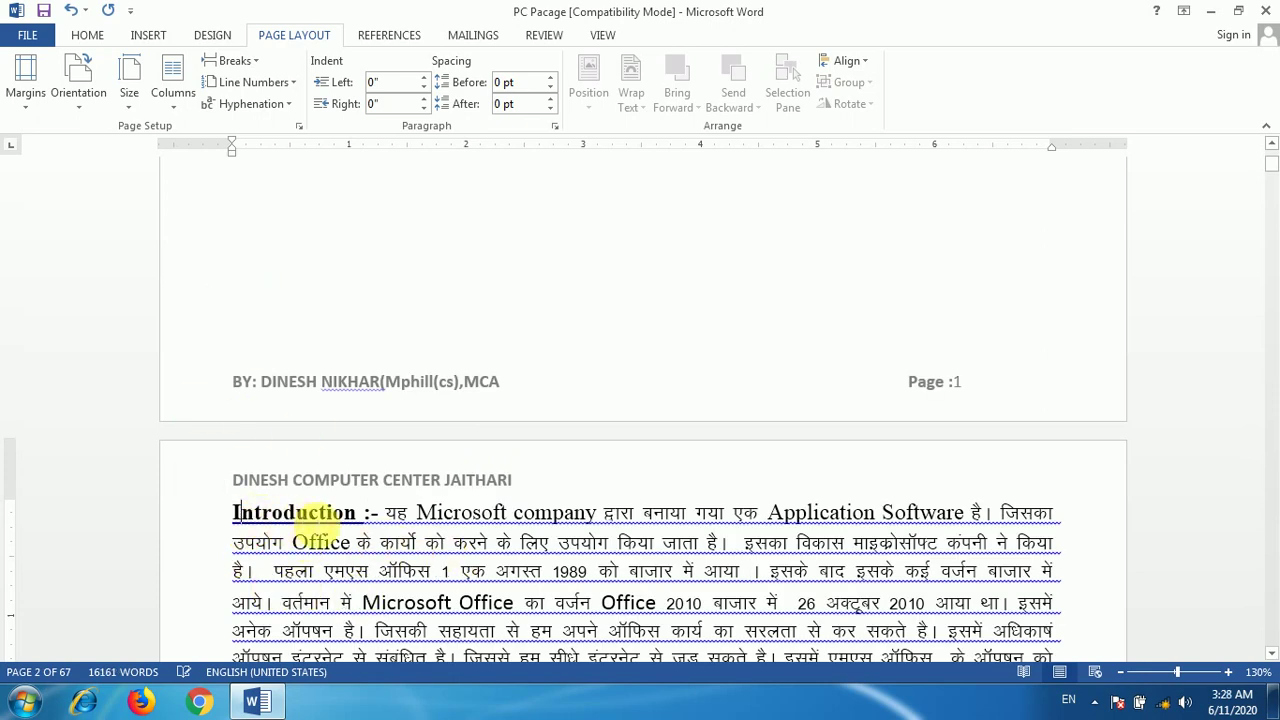
# - Increase the top margin above the Introduction paragraph and the bottom margin of page 2 using the vertical ruler
pyautogui.scroll(-1, 420, 515)
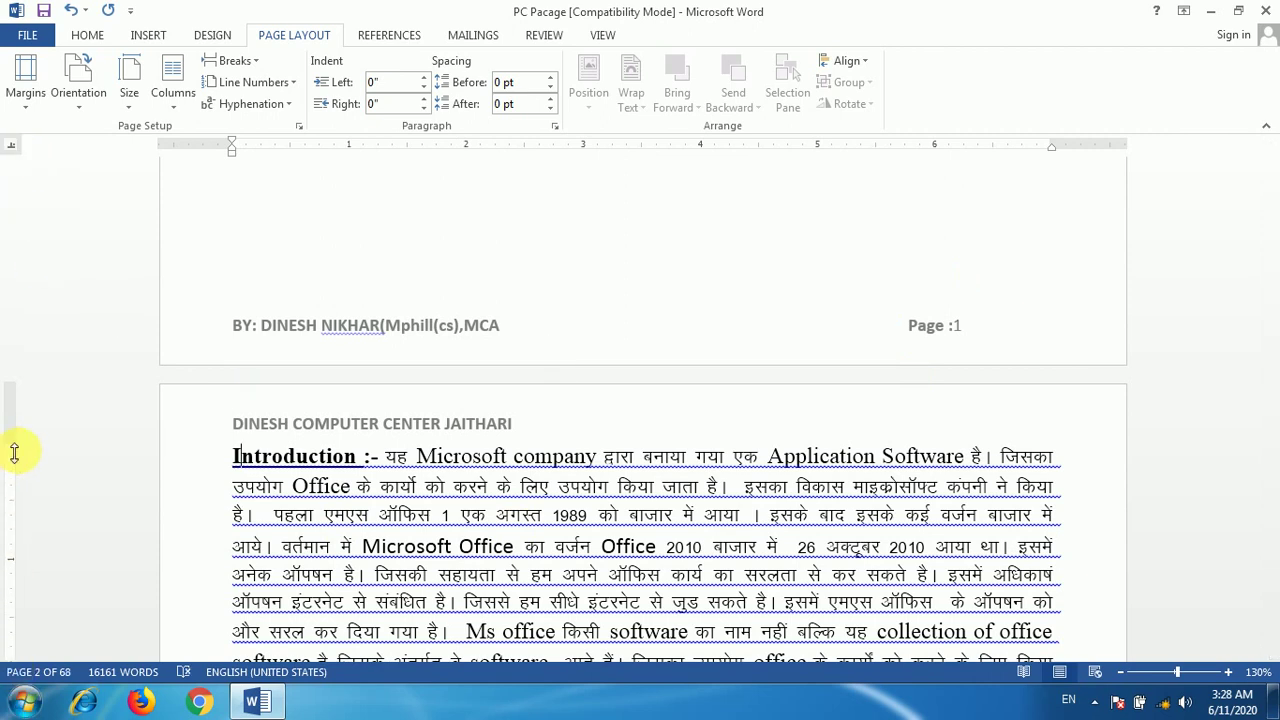
pyautogui.moveTo(13, 452); pyautogui.dragTo(12, 482)
pyautogui.scroll(-15, 266, 557)
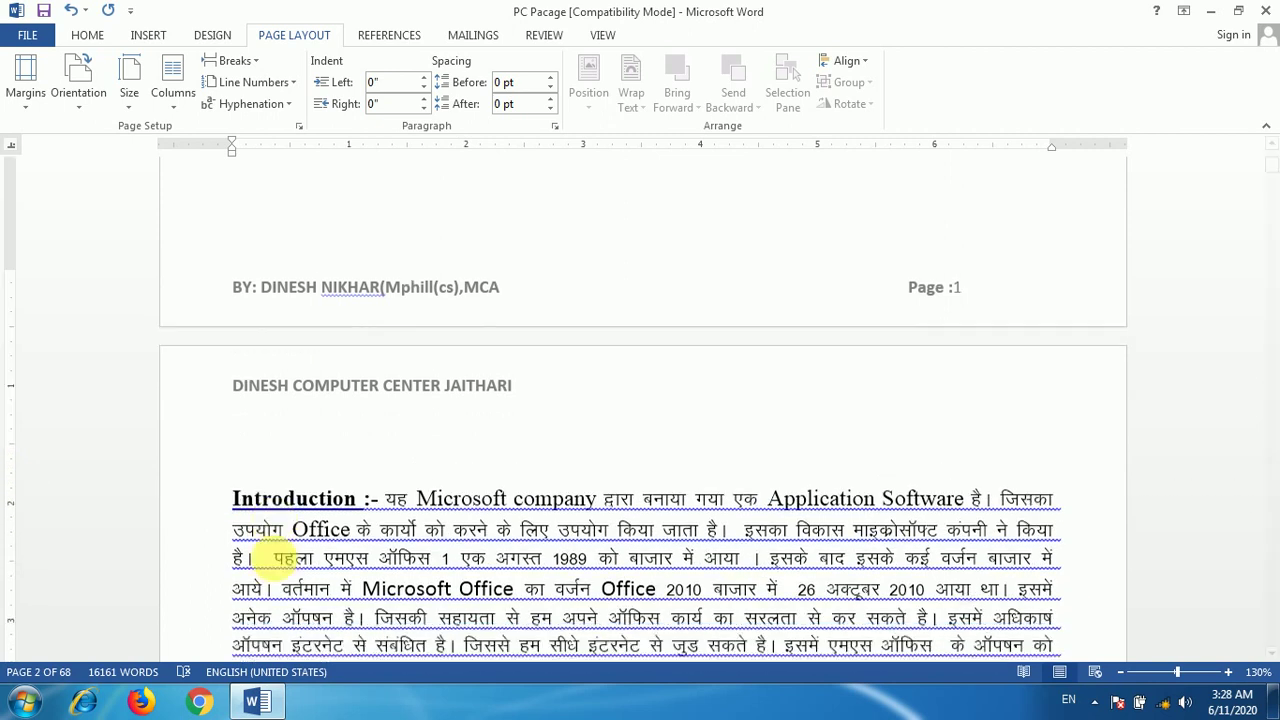
pyautogui.scroll(-15, 272, 561)
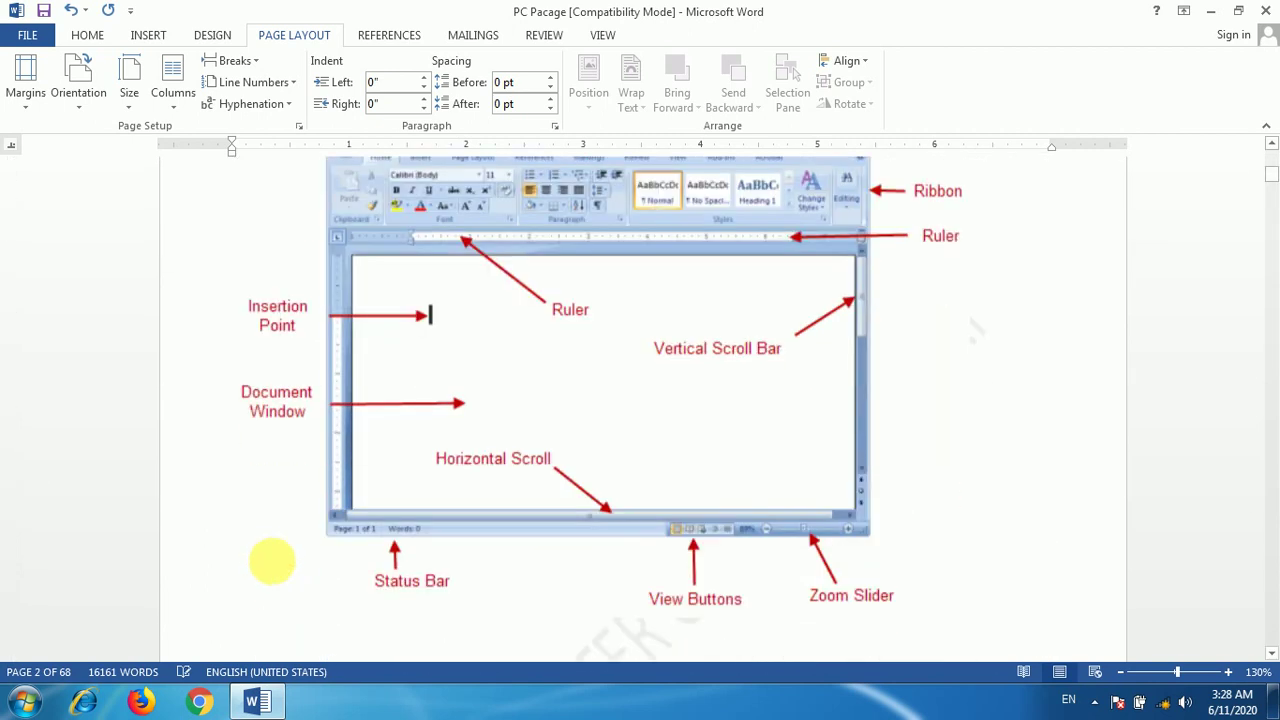
pyautogui.scroll(11, 272, 561)
pyautogui.scroll(1, 308, 524)
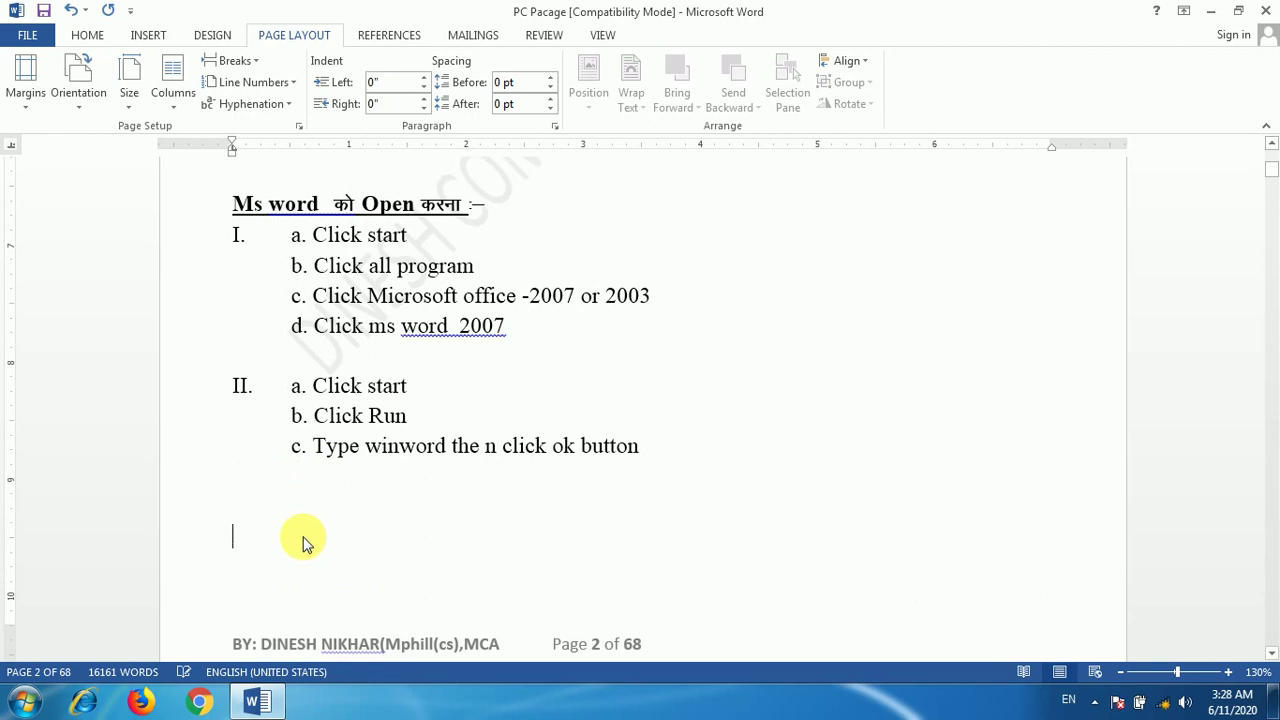
pyautogui.moveTo(12, 638)
pyautogui.mouseDown()
pyautogui.moveTo(23, 551)
pyautogui.moveTo(36, 617)
pyautogui.mouseUp()
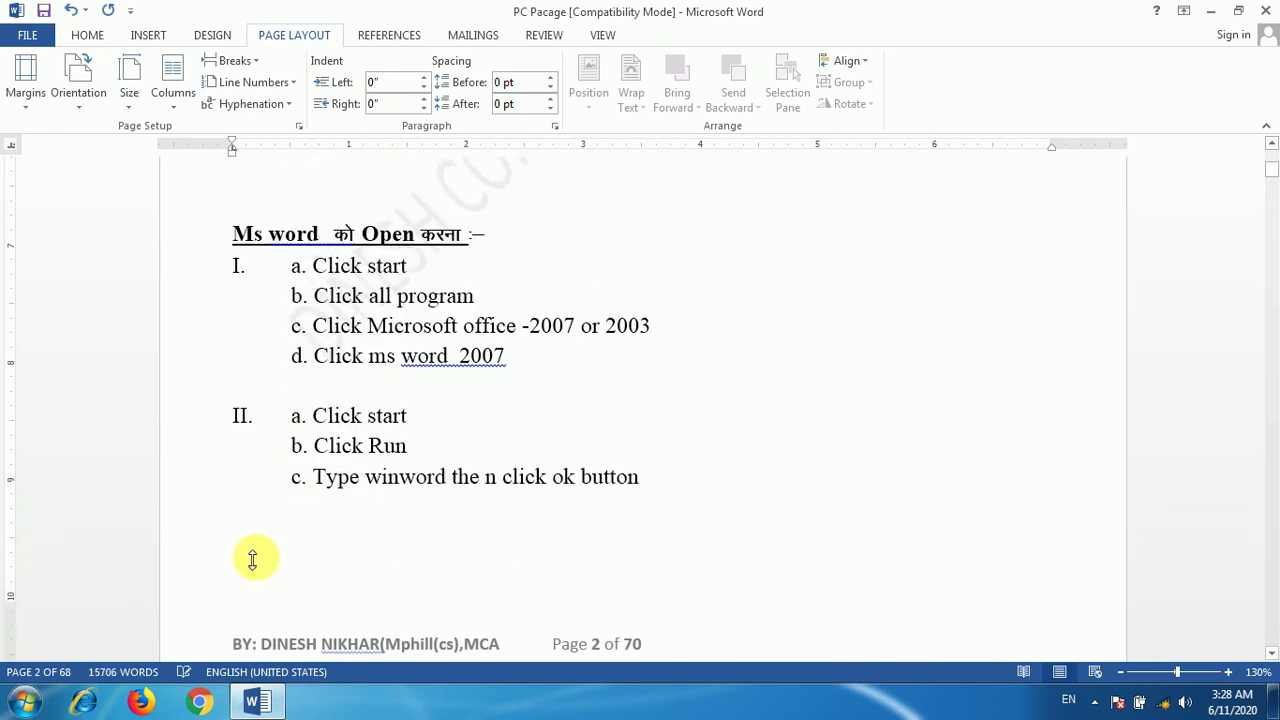
pyautogui.click(316, 545)
pyautogui.scroll(3, 314, 543)
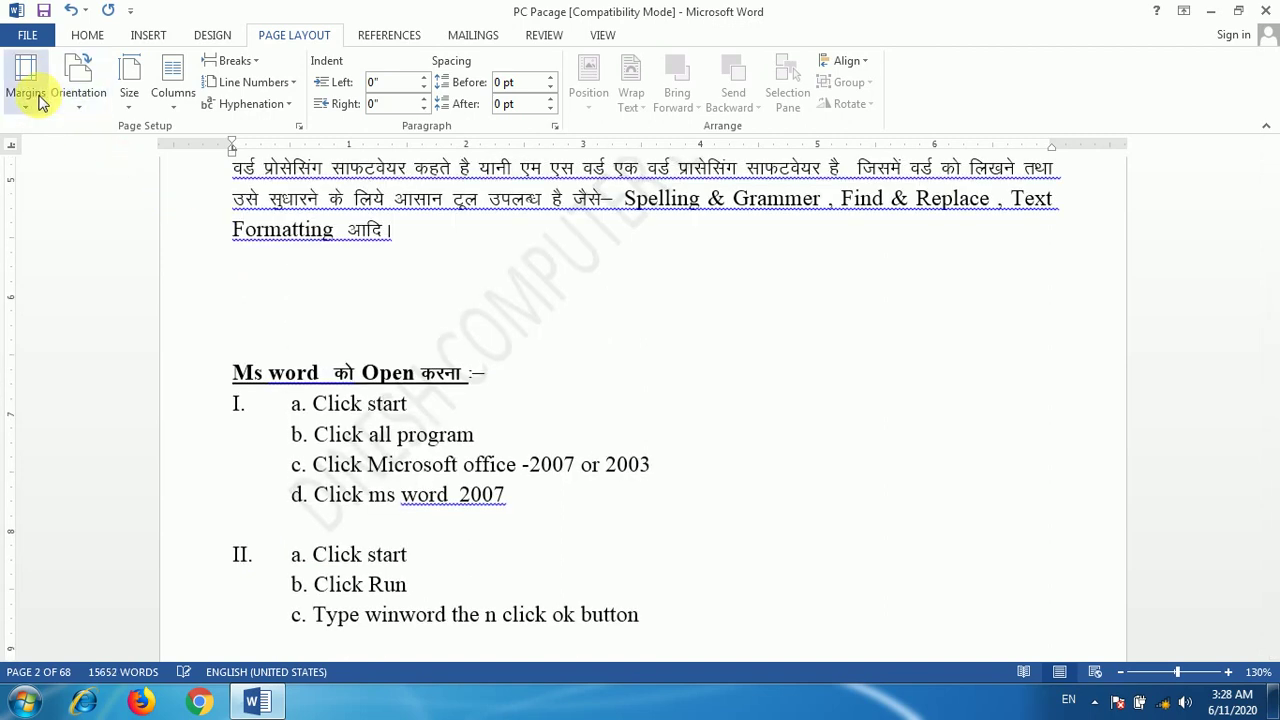
# - Switch the document's page orientation to Landscape
pyautogui.scroll(1, 610, 472)
pyautogui.scroll(1, 610, 472)
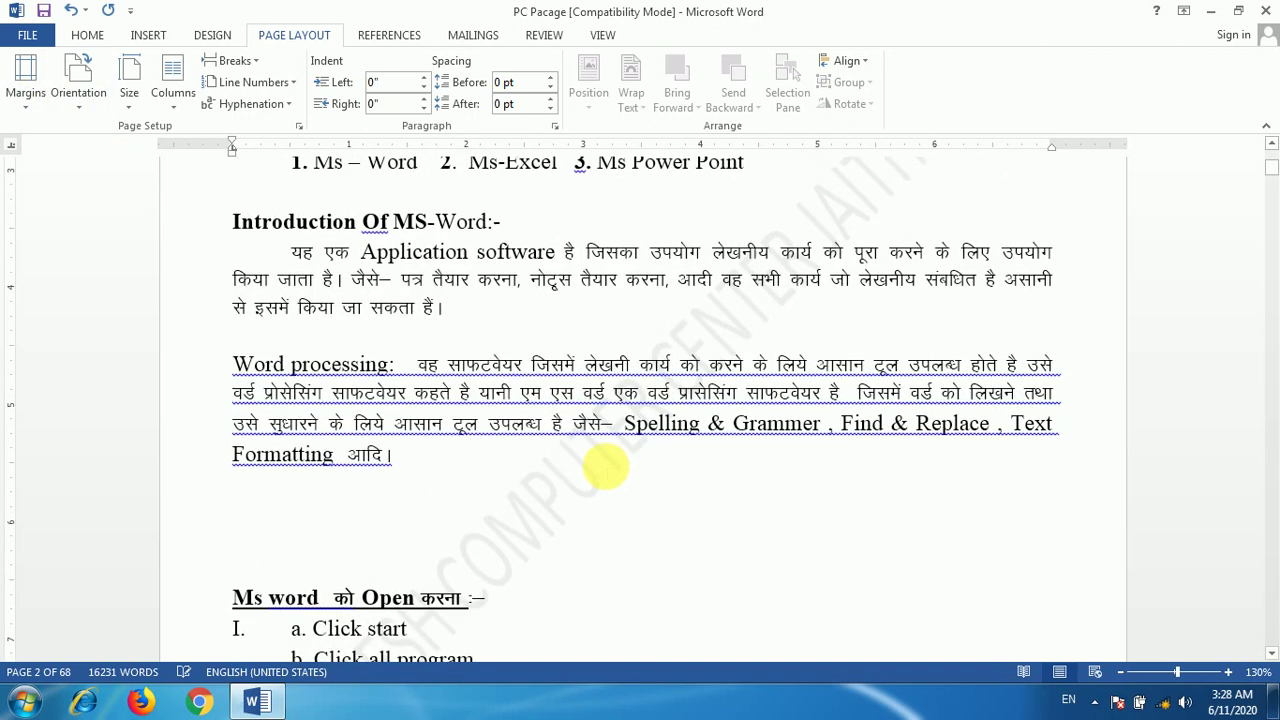
pyautogui.click(80, 107)
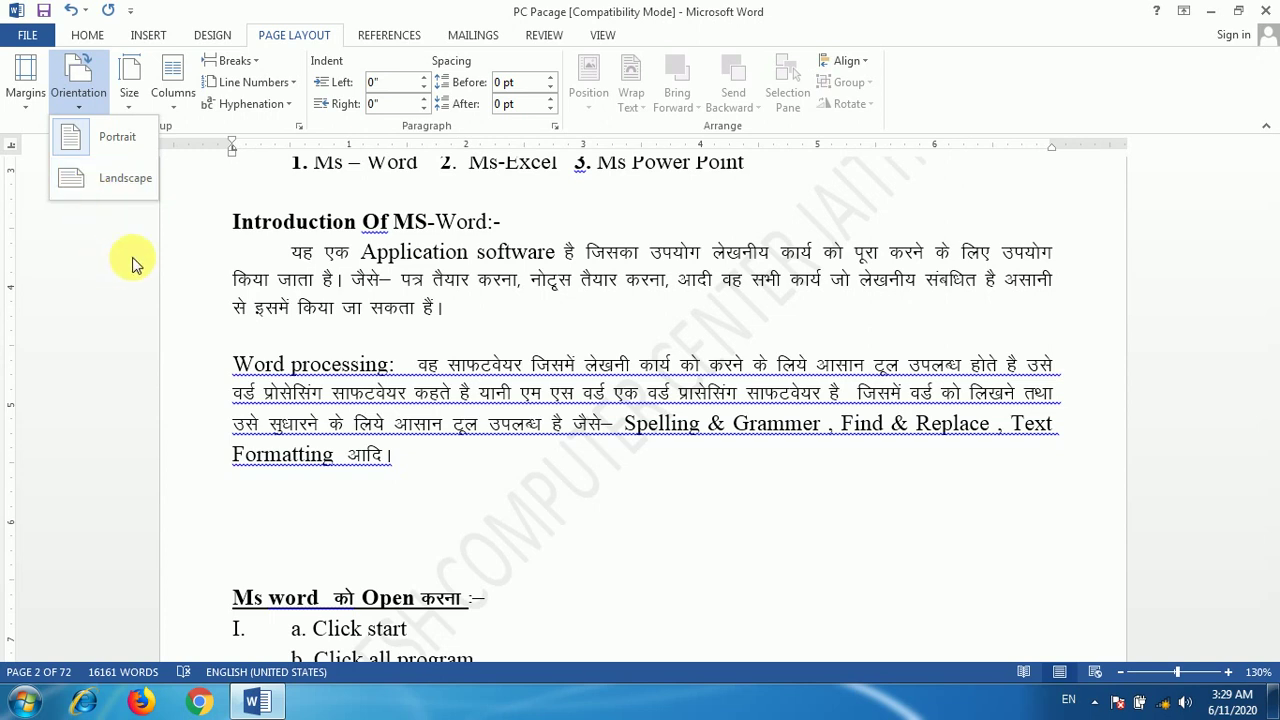
pyautogui.click(100, 195)
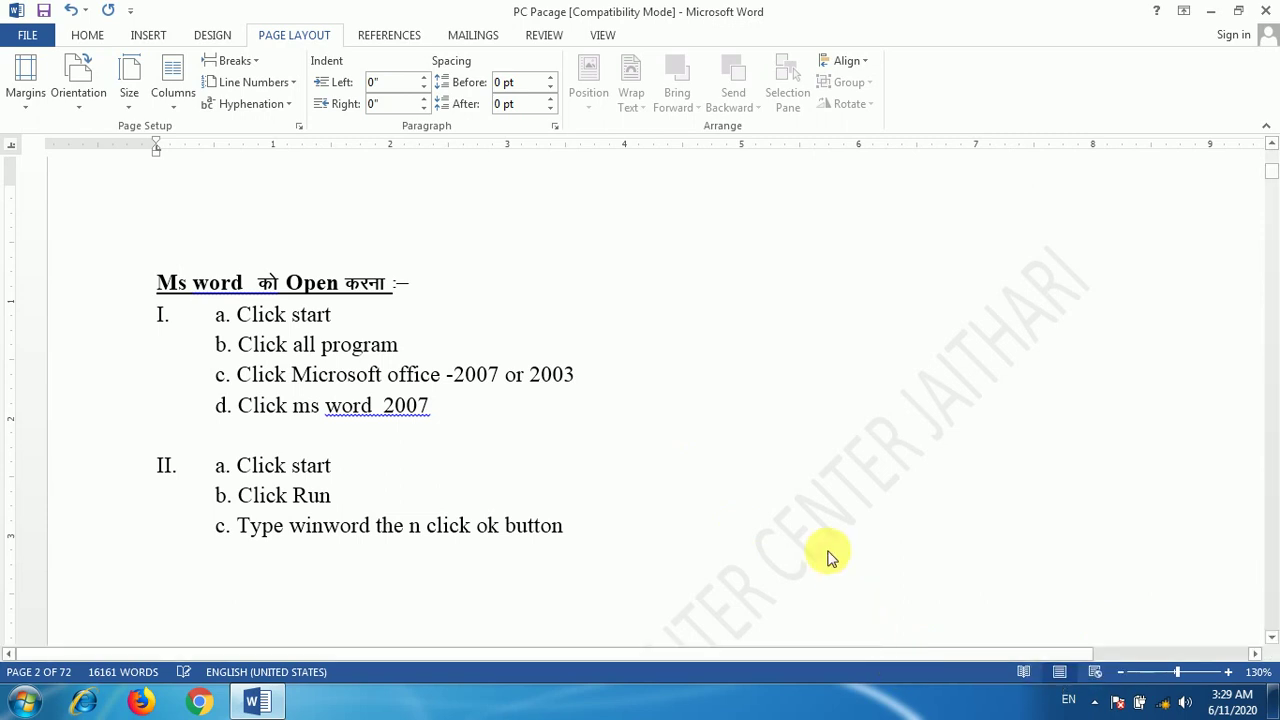
pyautogui.scroll(-4, 802, 493)
pyautogui.scroll(-8, 805, 494)
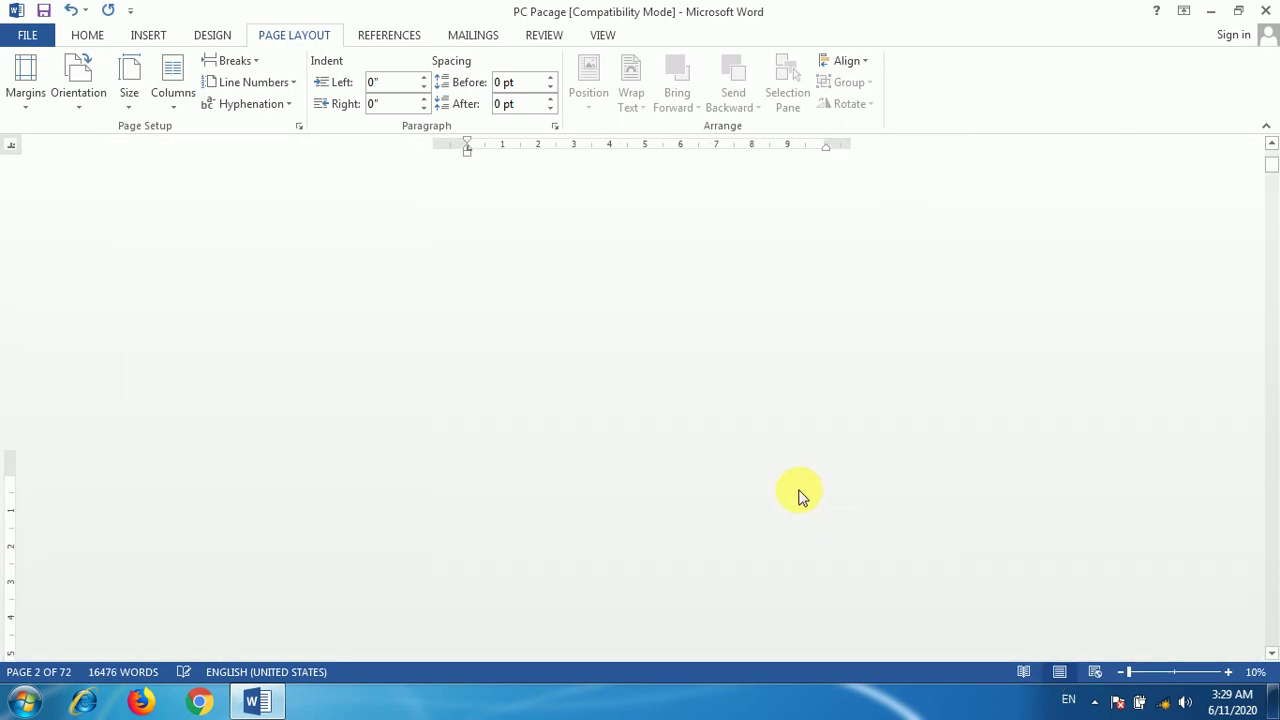
pyautogui.scroll(5, 800, 495)
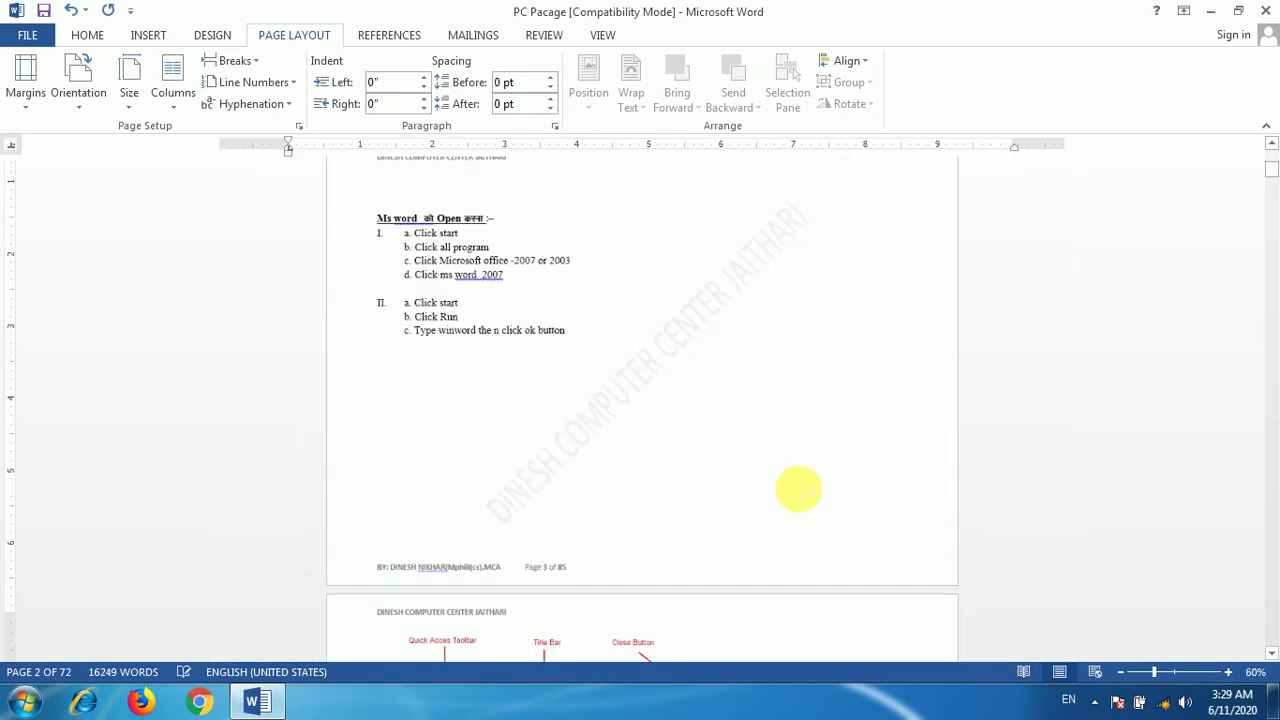
pyautogui.scroll(-1, 798, 489)
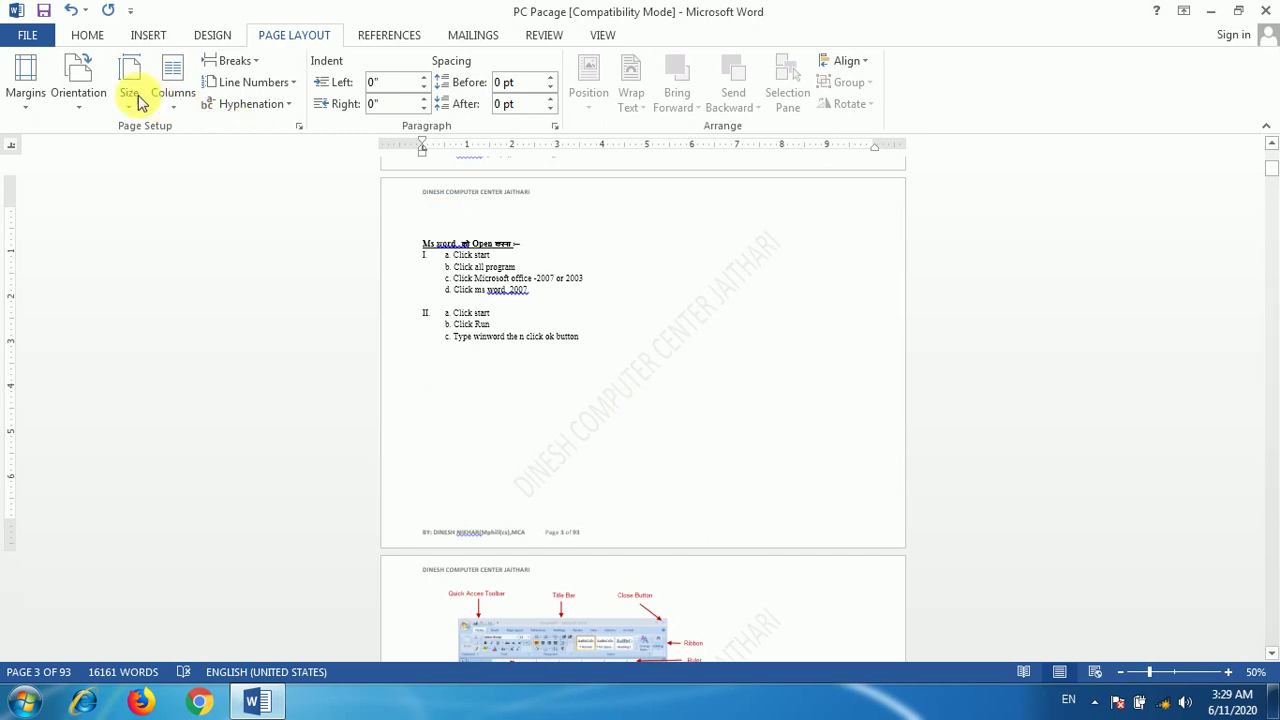
# - Return the document's page orientation to Portrait and review the available orientation options
pyautogui.click(92, 108)
pyautogui.click(97, 140)
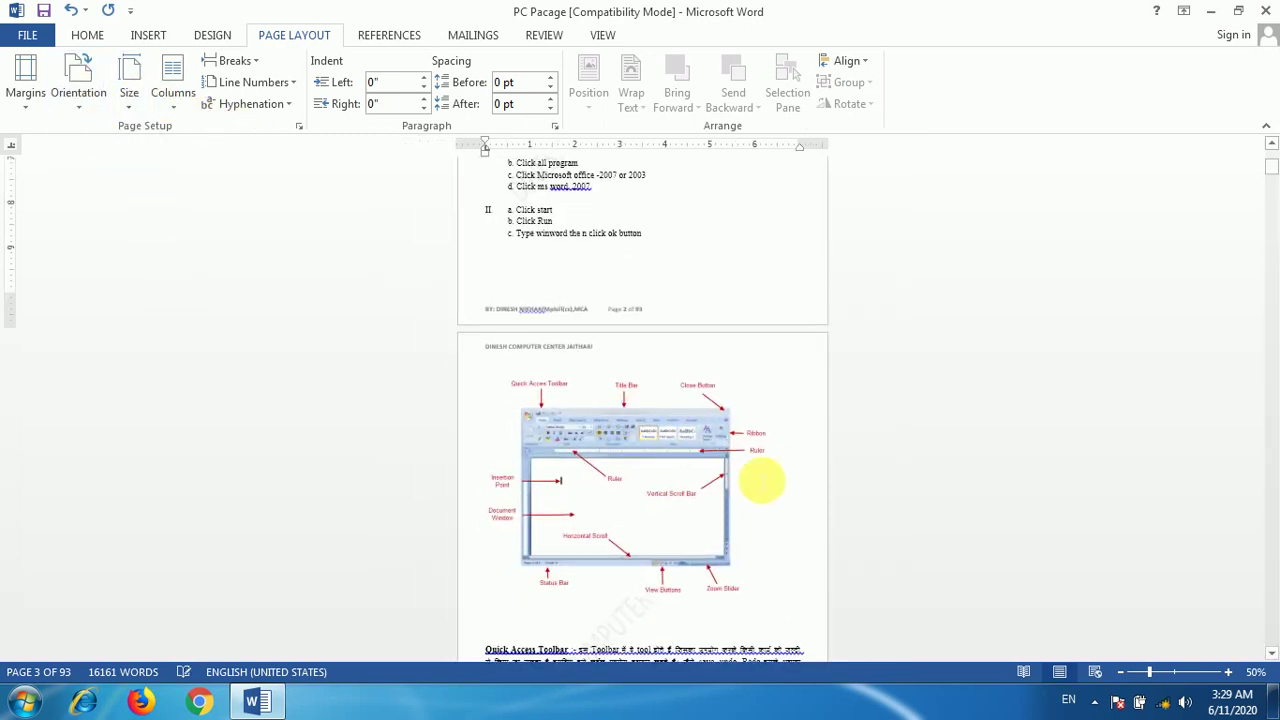
pyautogui.scroll(-3, 712, 515)
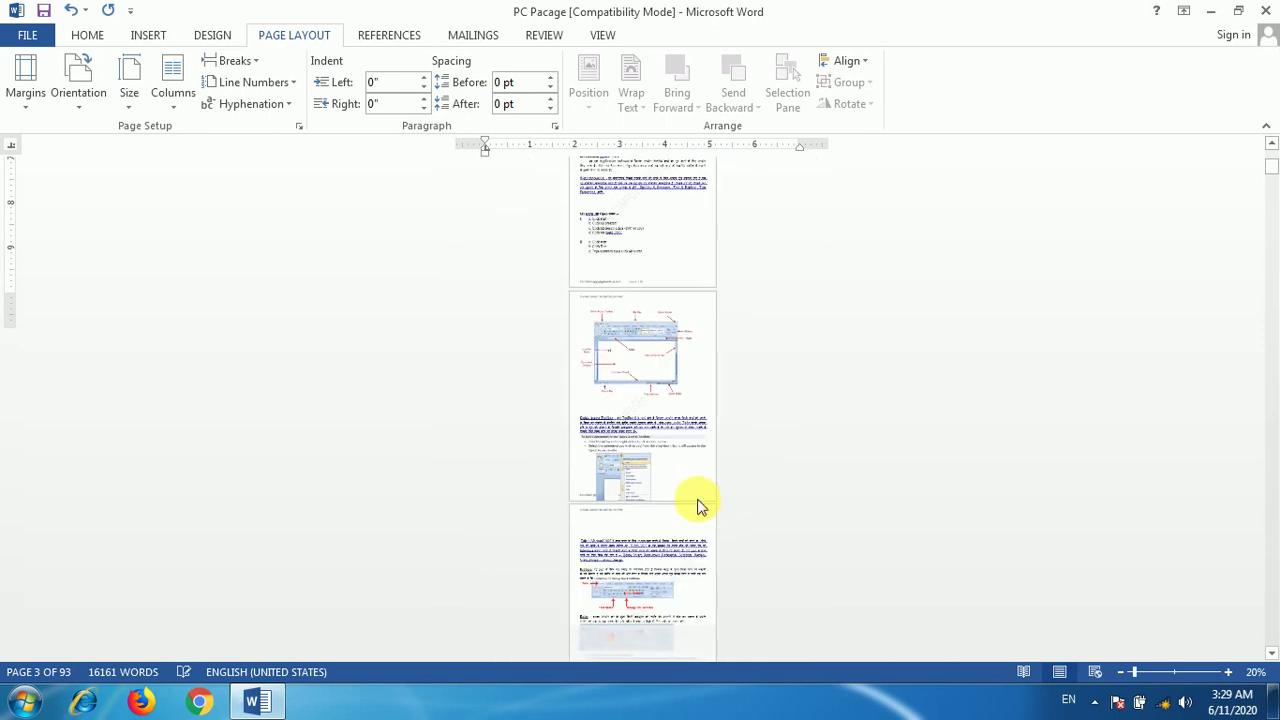
pyautogui.scroll(8, 698, 505)
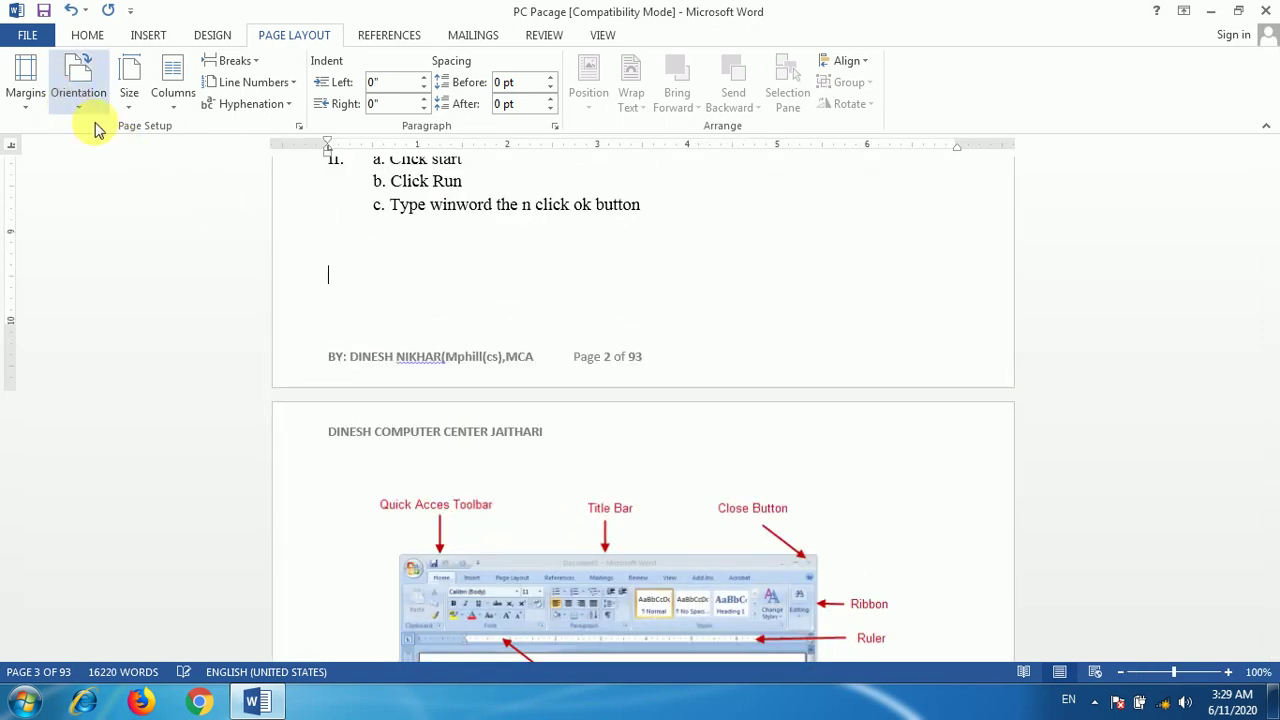
pyautogui.click(84, 116)
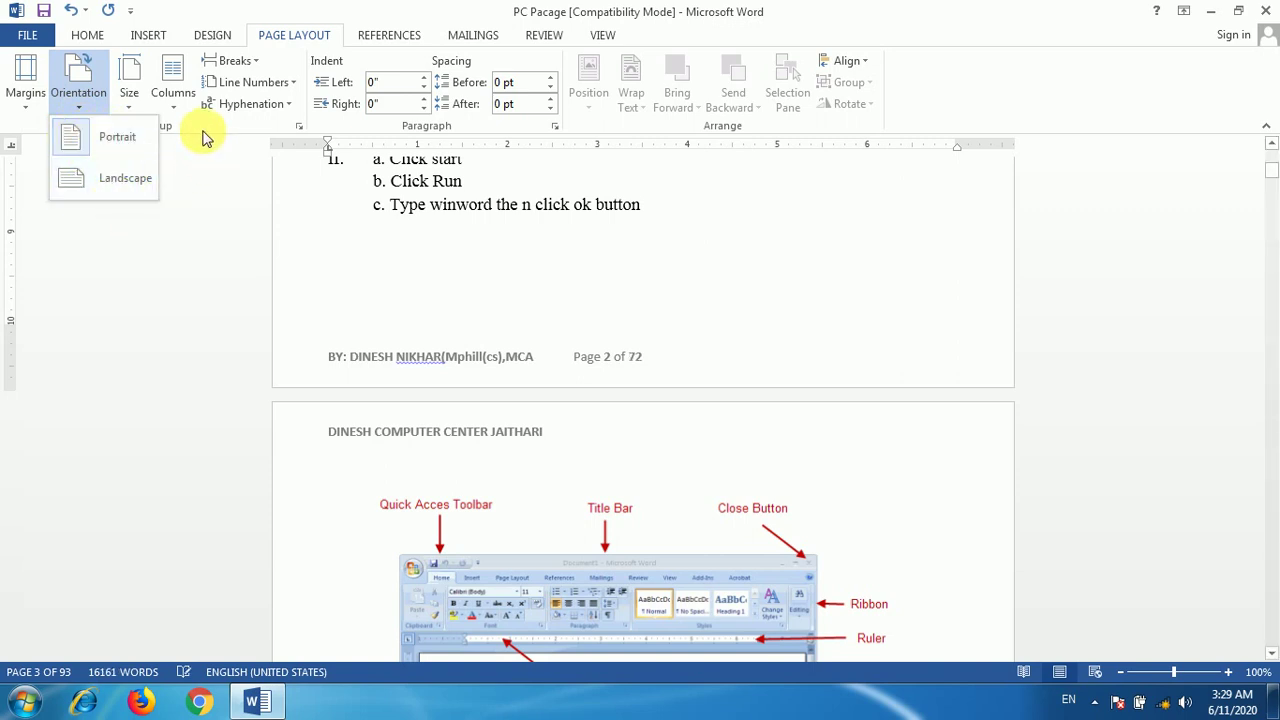
pyautogui.click(203, 138)
# - Set the document's paper size to A4, 8.27" x 11.69"
pyautogui.click(128, 110)
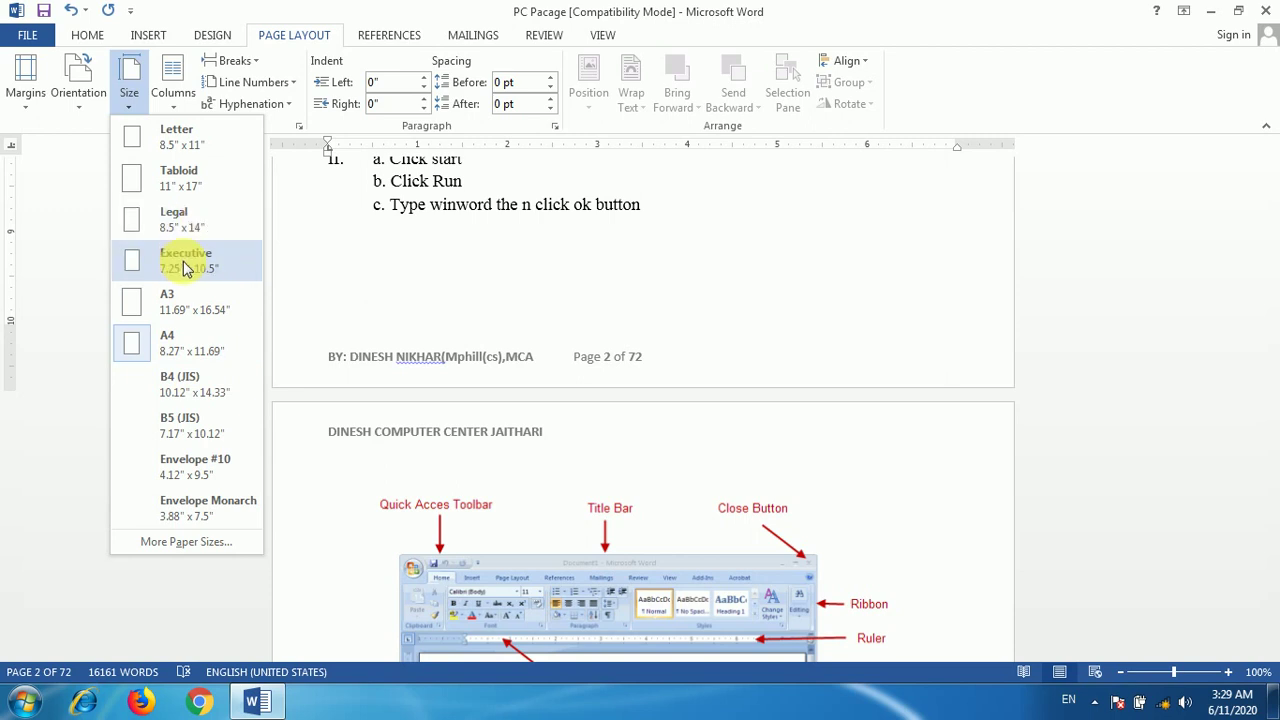
pyautogui.click(190, 352)
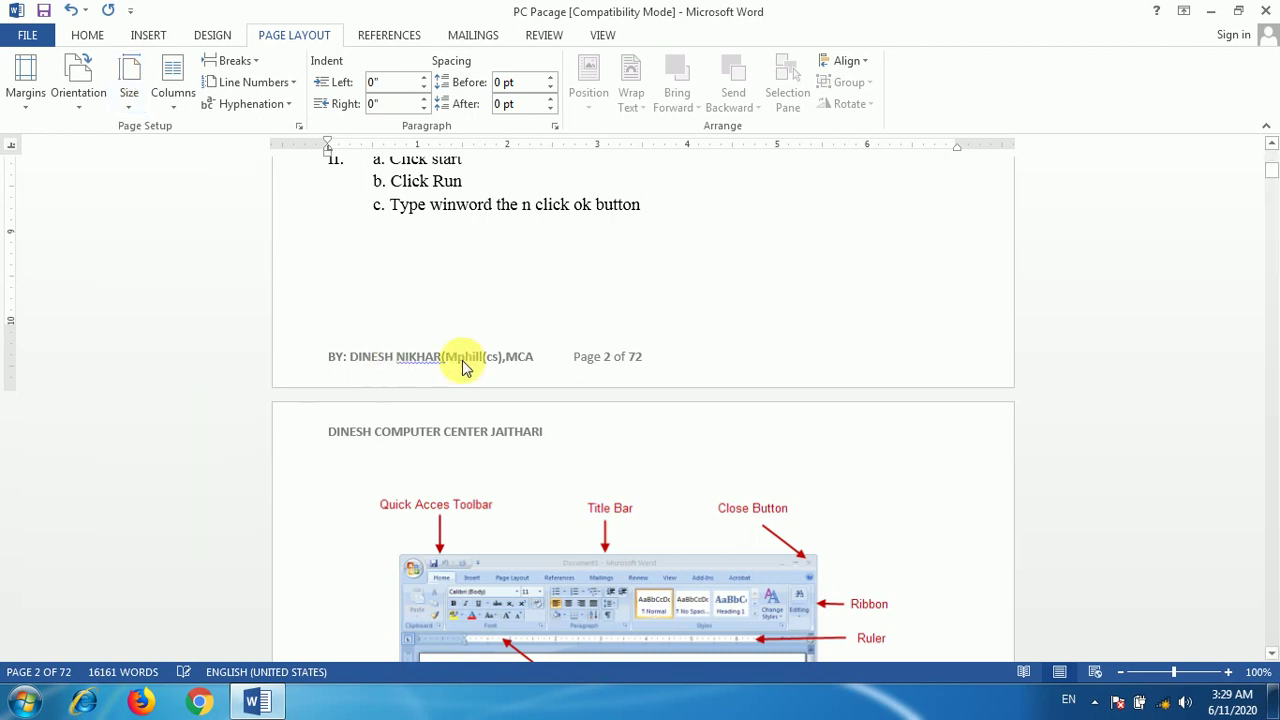